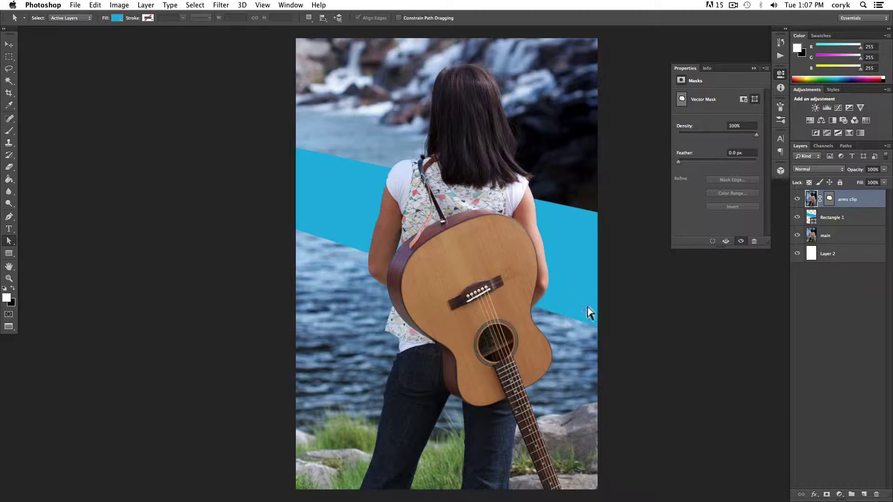
# - Add an anchor point near the middle of the lower edge of the Rectangle 1 shape's path
pyautogui.click(832, 219)
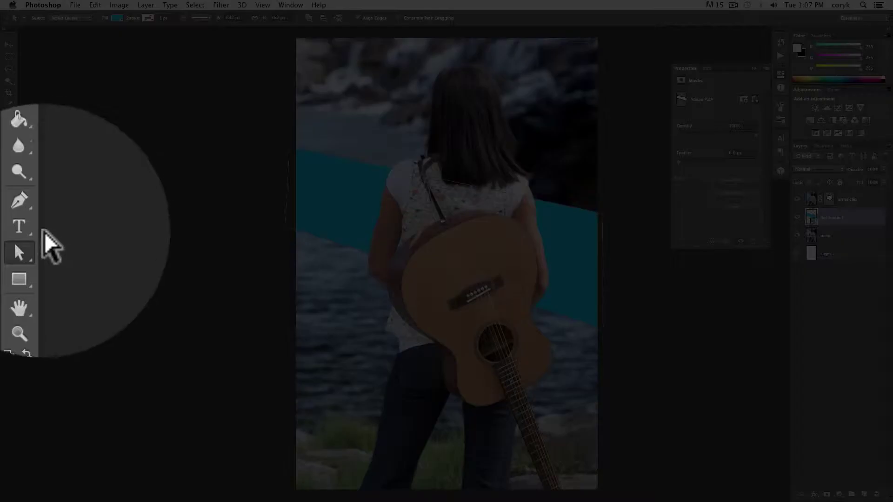
pyautogui.click(9, 217)
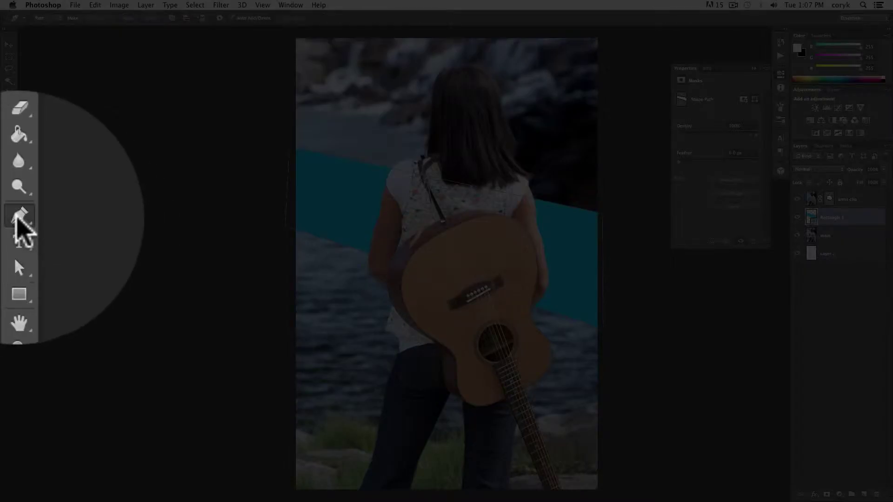
pyautogui.moveTo(9, 217); pyautogui.dragTo(44, 231)
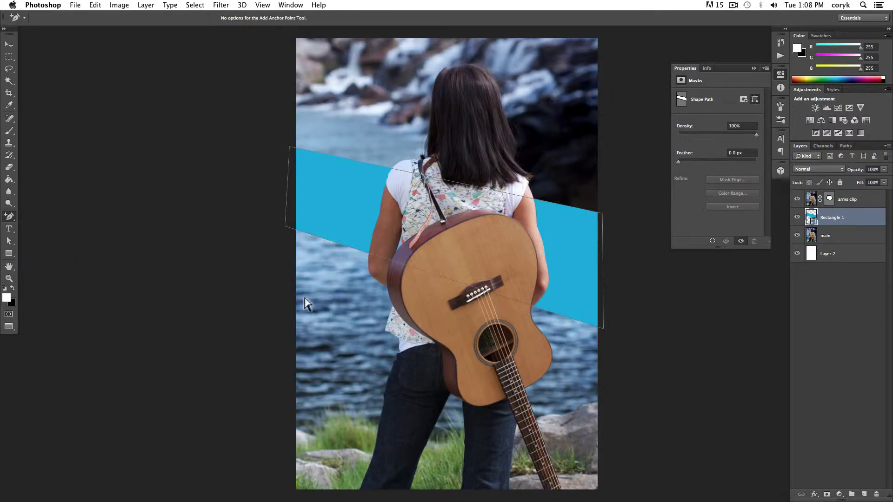
pyautogui.click(443, 277)
# - Bend the blue band's lower edge into a curve around the added point and pull direction handles from its upper-right corner point
pyautogui.press('a')
pyautogui.moveTo(524, 307); pyautogui.dragTo(533, 290)
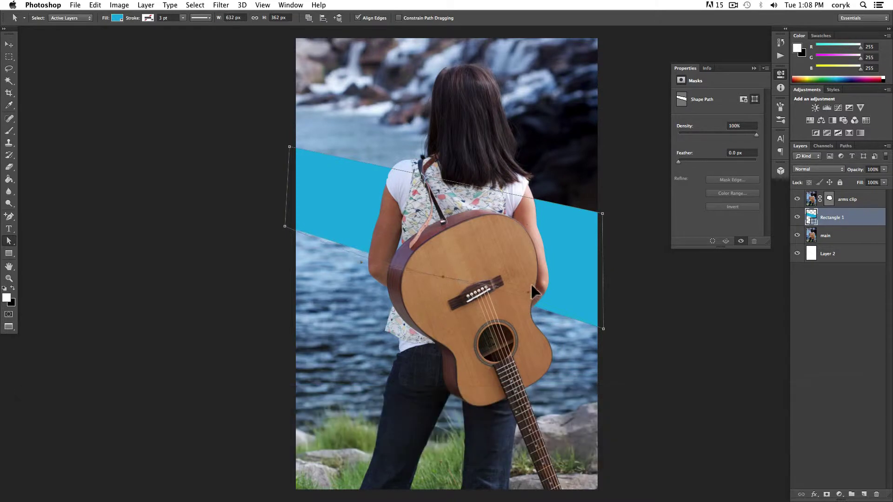
pyautogui.moveTo(554, 260); pyautogui.dragTo(578, 267)
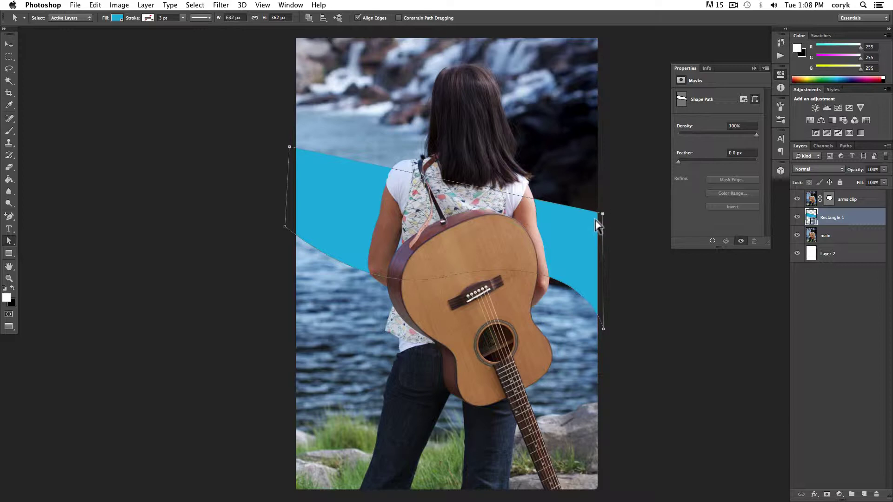
pyautogui.press('p')
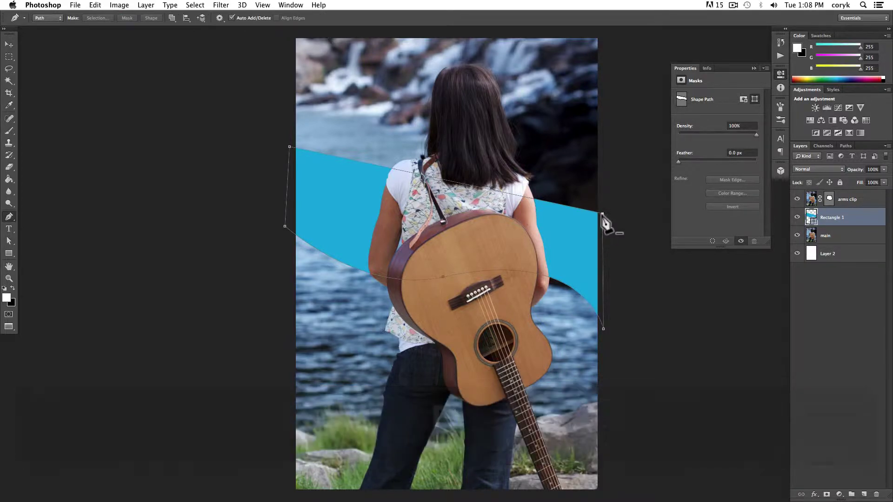
pyautogui.moveTo(602, 214); pyautogui.dragTo(626, 255)
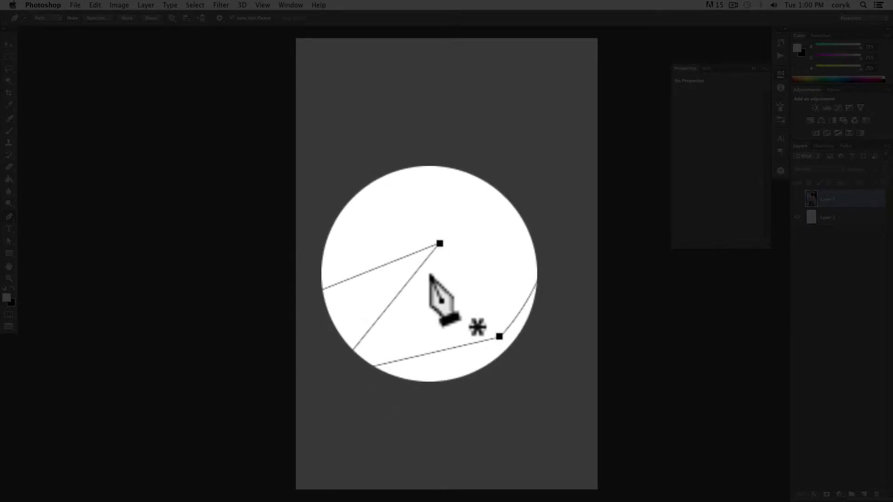
# - On the path over the white background, select the upper-right curve point and slightly lengthen its lower direction handle
pyautogui.press('a')
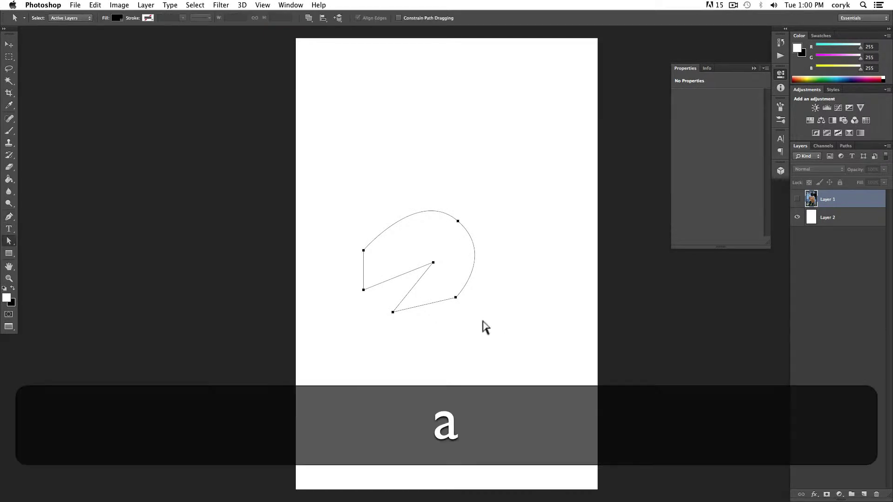
pyautogui.click(363, 250)
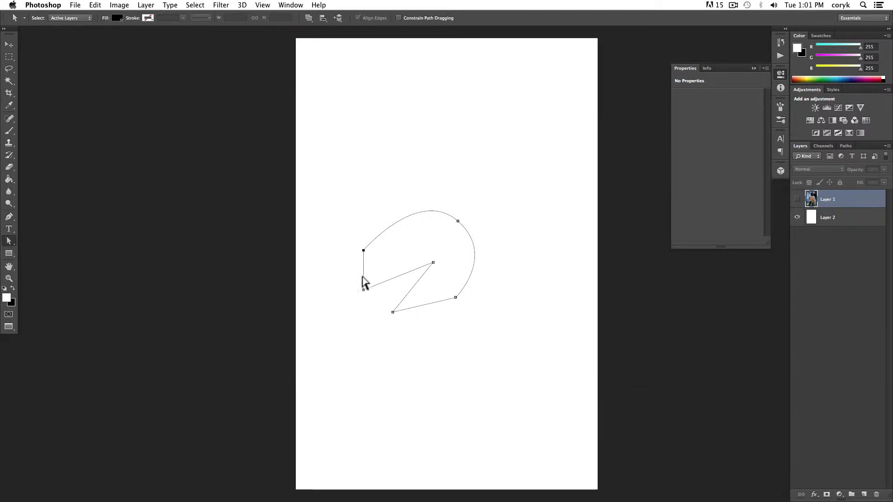
pyautogui.click(457, 221)
pyautogui.moveTo(497, 256)
pyautogui.mouseDown()
pyautogui.moveTo(512, 185)
pyautogui.moveTo(493, 252)
pyautogui.moveTo(462, 279)
pyautogui.moveTo(504, 228)
pyautogui.moveTo(483, 234)
pyautogui.moveTo(567, 287)
pyautogui.moveTo(483, 249)
pyautogui.moveTo(578, 299)
pyautogui.moveTo(527, 270)
pyautogui.moveTo(514, 190)
pyautogui.moveTo(510, 231)
pyautogui.moveTo(455, 271)
pyautogui.moveTo(396, 238)
pyautogui.moveTo(434, 262)
pyautogui.moveTo(512, 240)
pyautogui.moveTo(520, 194)
pyautogui.moveTo(502, 256)
pyautogui.mouseUp()
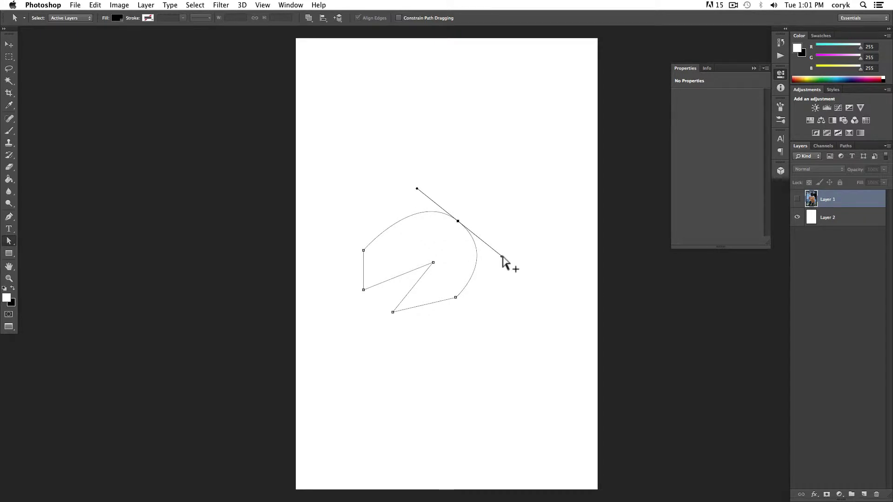
# - Break the upper-right point's handles apart with Convert Point, swinging the right handle upward and the left one down inside the shape
pyautogui.press('p')
pyautogui.moveTo(502, 257); pyautogui.dragTo(527, 217)
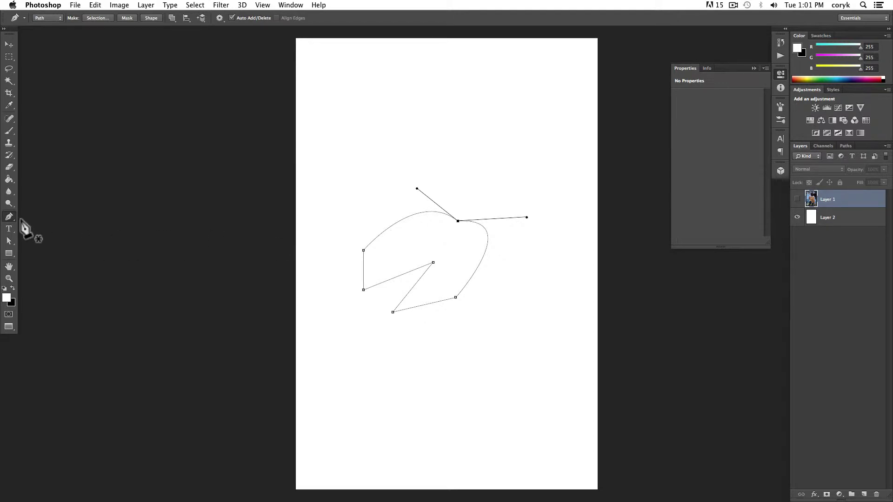
pyautogui.moveTo(9, 220); pyautogui.dragTo(44, 246)
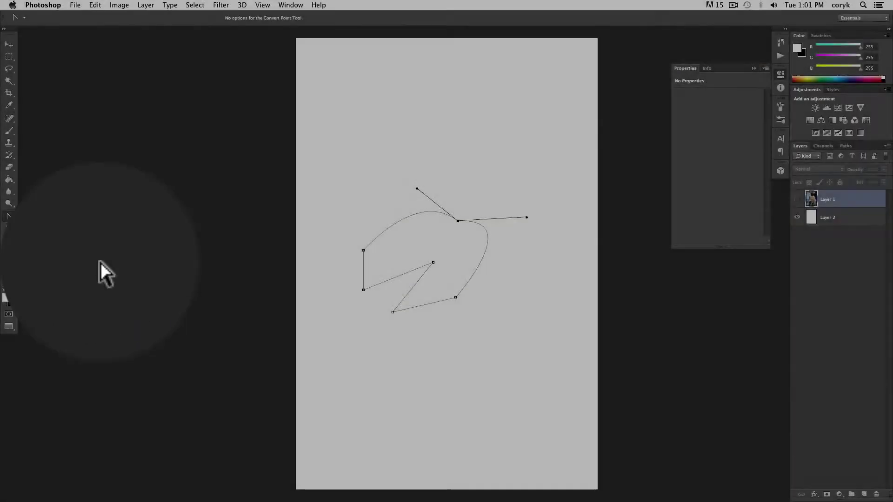
pyautogui.moveTo(417, 189); pyautogui.dragTo(403, 267)
pyautogui.rightClick(455, 245)
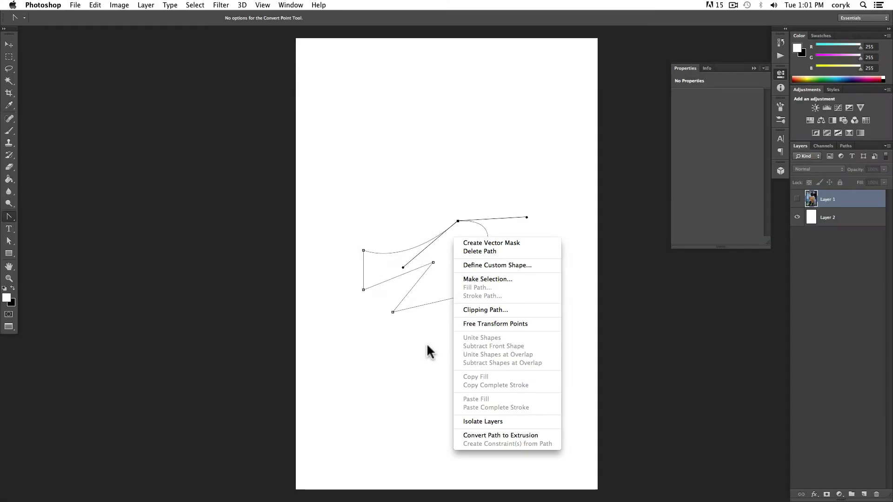
pyautogui.click(426, 343)
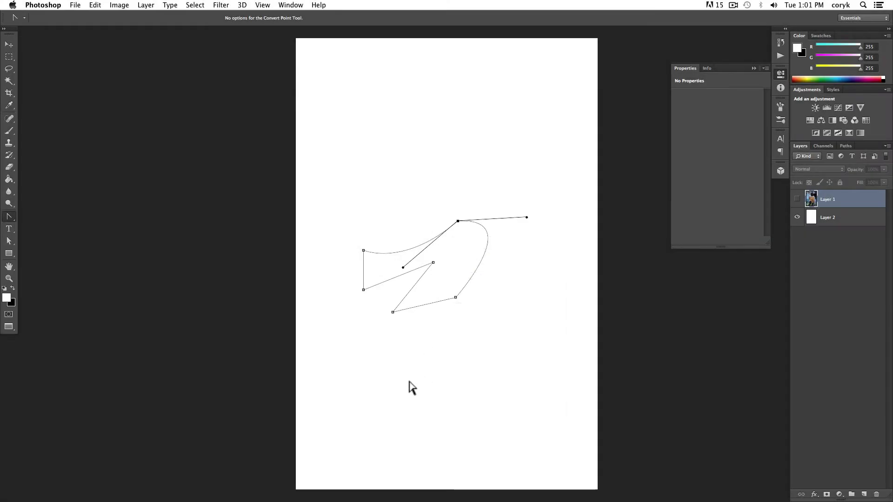
# - Make Layer 1 visible and delete both the arms path and the Work Path
pyautogui.click(797, 199)
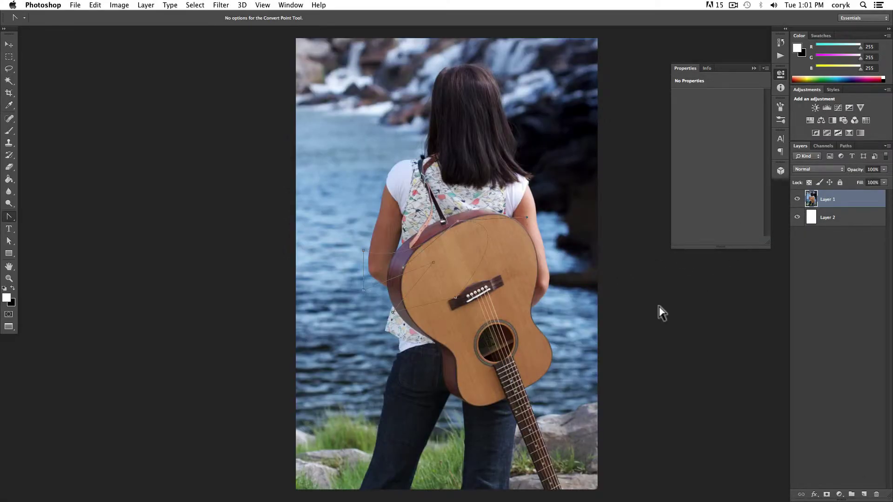
pyautogui.click(846, 146)
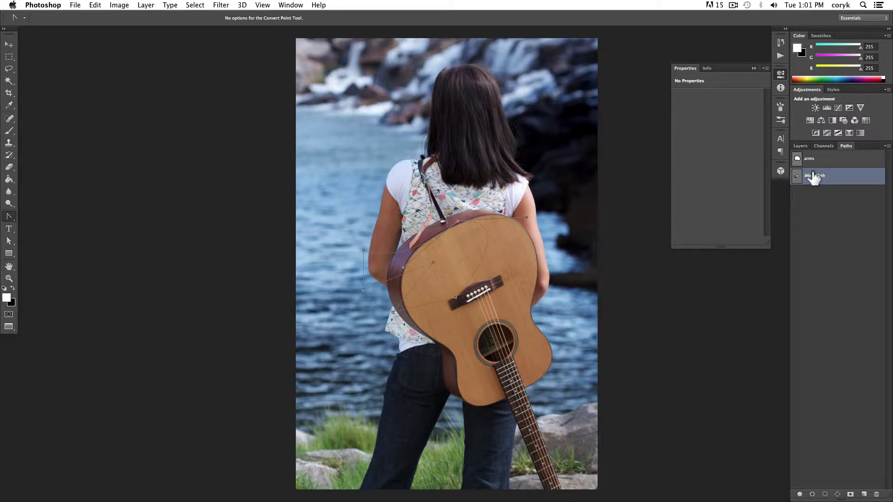
pyautogui.click(288, 5)
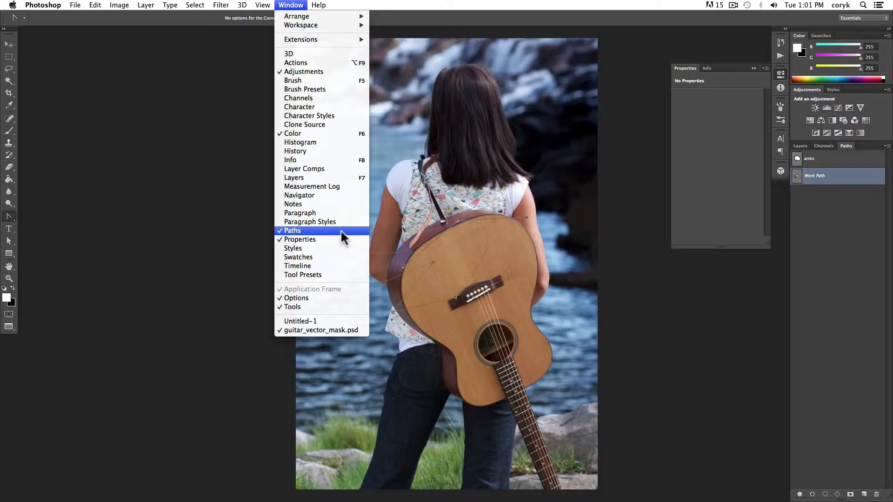
pyautogui.click(622, 243)
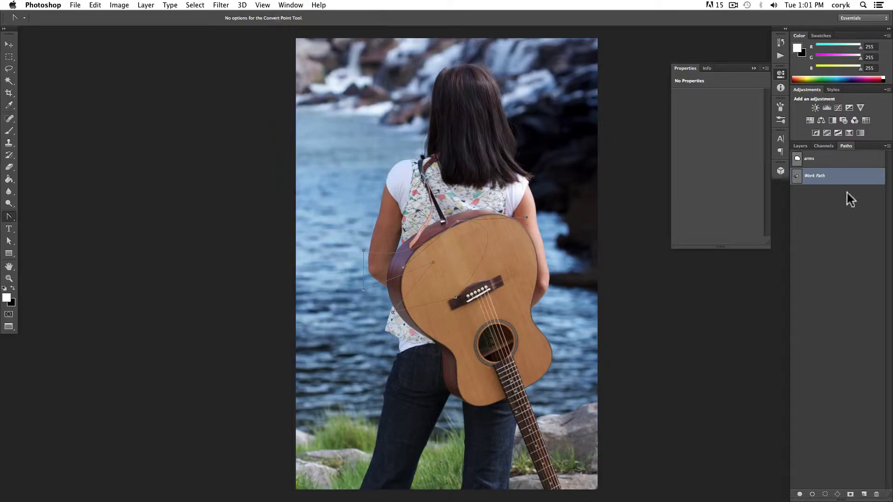
pyautogui.keyDown('shift'); pyautogui.click(828, 159); pyautogui.keyUp('shift')
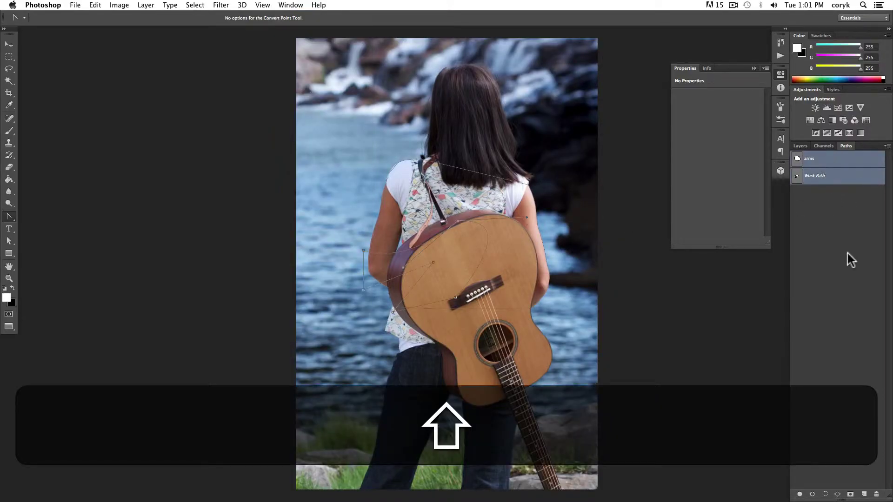
pyautogui.click(876, 495)
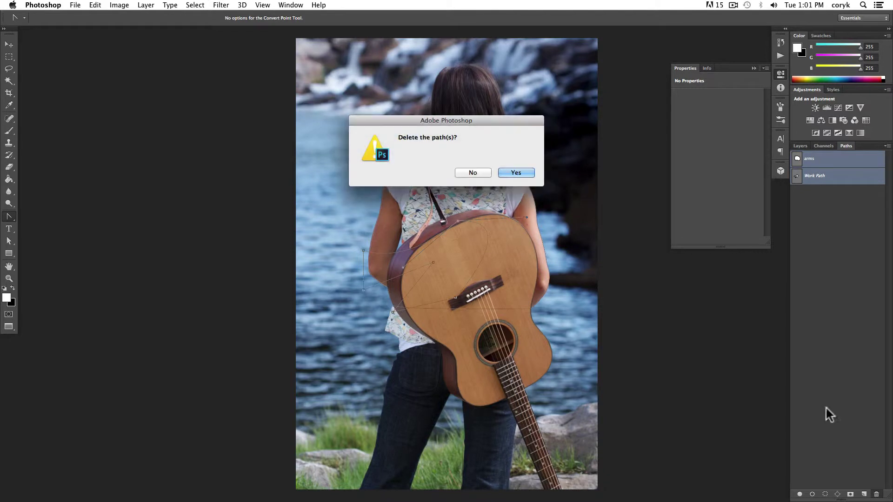
pyautogui.click(522, 175)
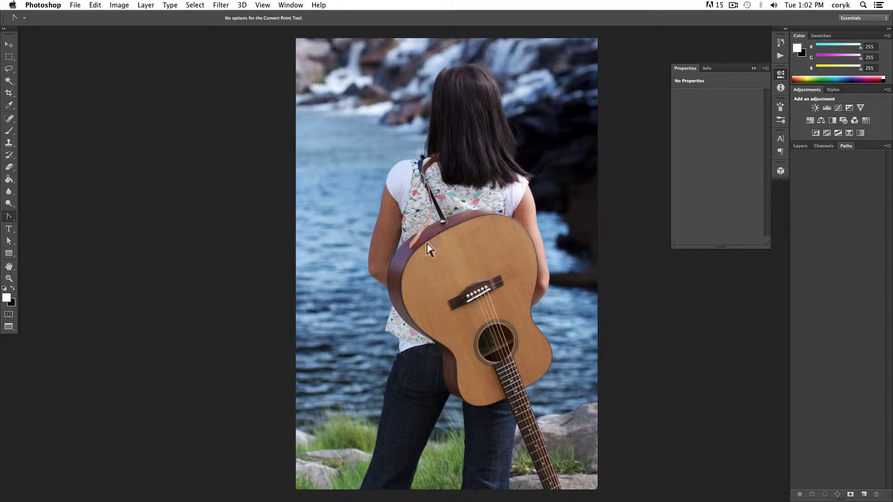
# - Duplicate Layer 1, hide the original layer, and rename the copy "arms clip"
pyautogui.click(800, 145)
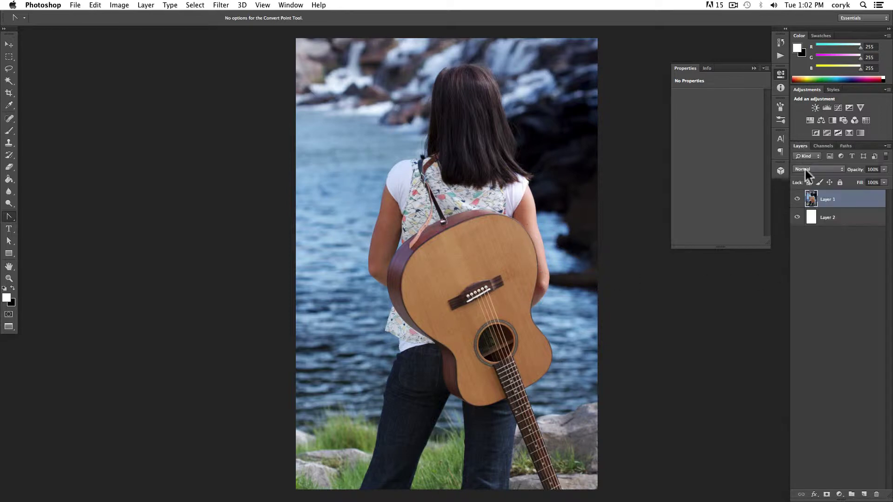
pyautogui.moveTo(840, 199); pyautogui.dragTo(856, 484)
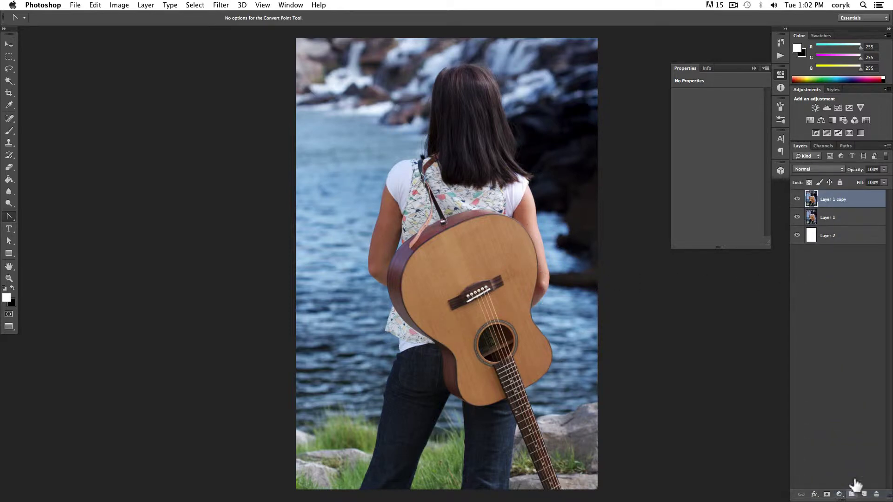
pyautogui.click(797, 217)
pyautogui.doubleClick(832, 200)
pyautogui.write('arms ')
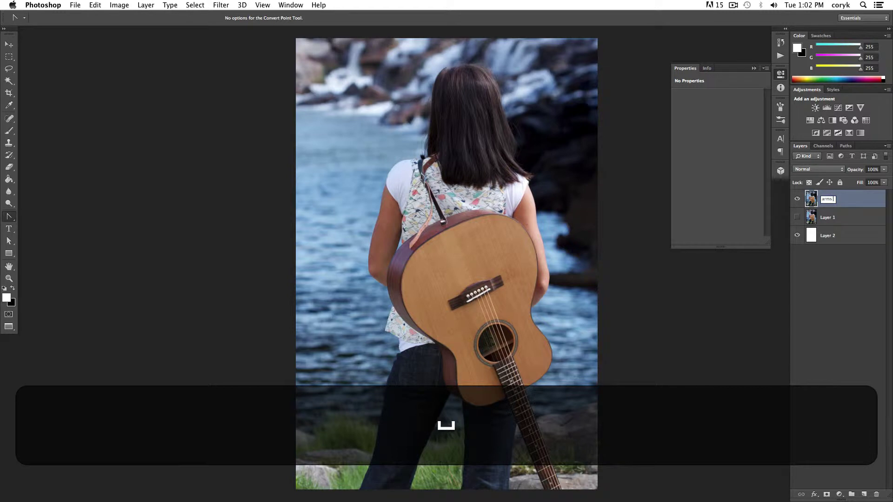
pyautogui.write('clip')
pyautogui.press('Return')
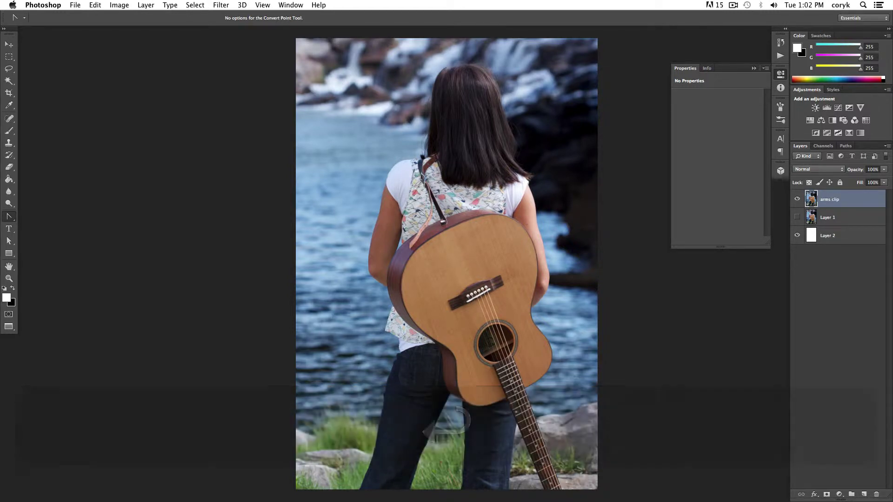
# - Rename the hidden photo layer Layer 1 as "main"
pyautogui.doubleClick(825, 217)
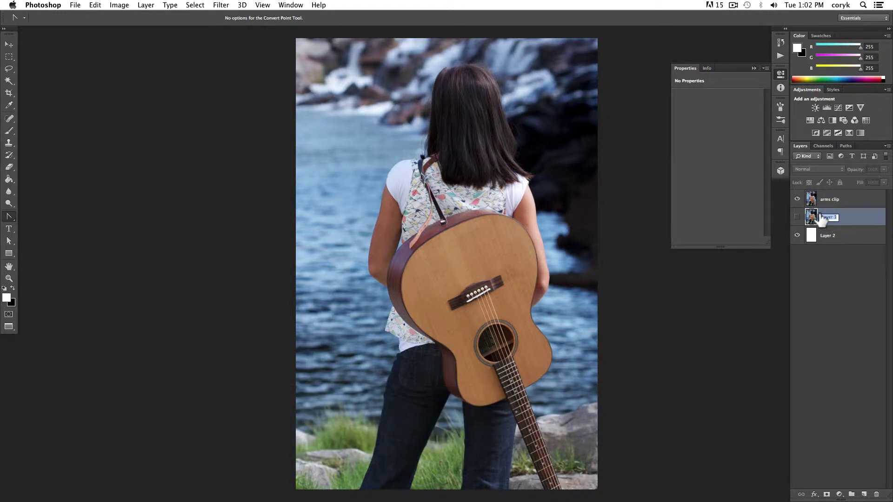
pyautogui.write('main')
pyautogui.click(832, 245)
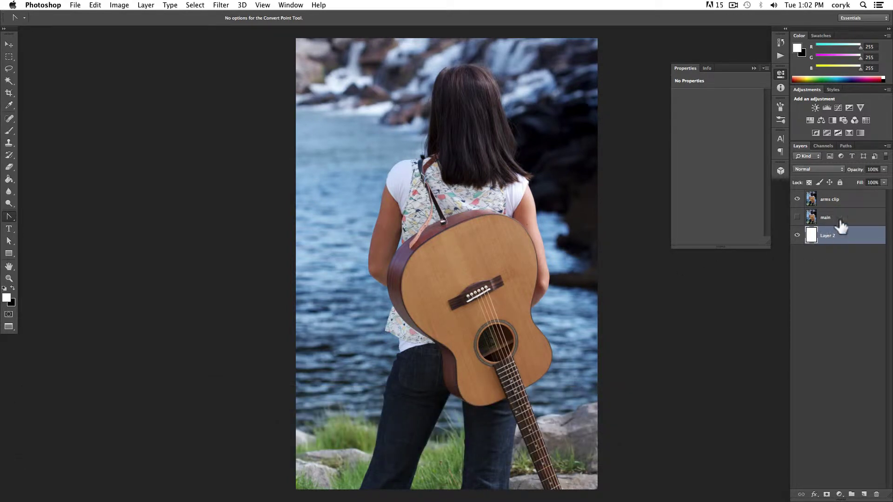
# - On the arms clip layer, start a Pen path at the guitar strap and trace the outer edge of the left shoulder's white sleeve
pyautogui.click(815, 201)
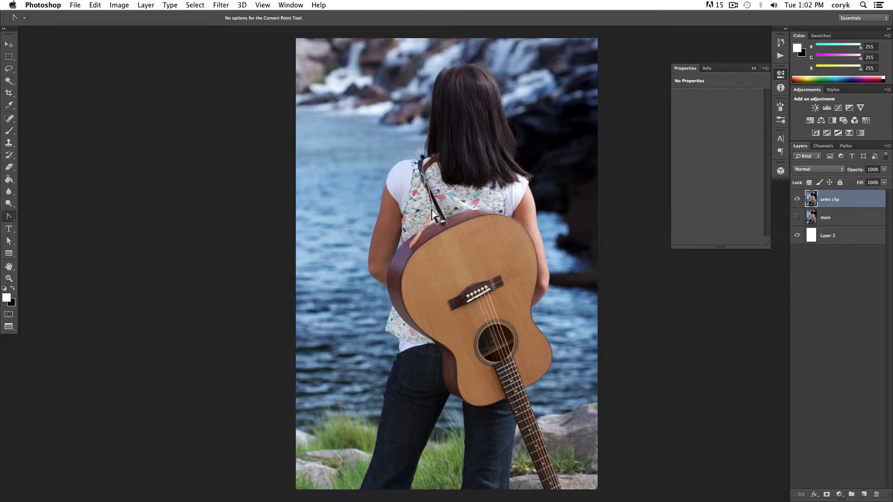
pyautogui.press('p')
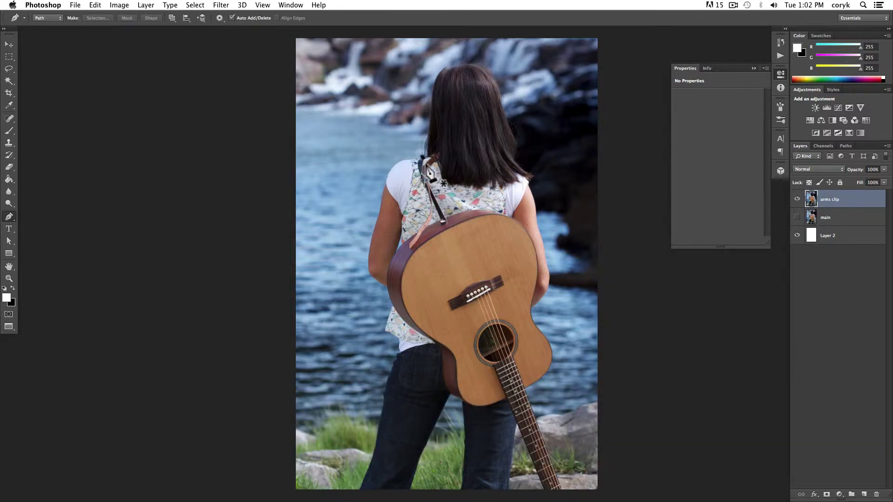
pyautogui.press('super+equal')
pyautogui.press('super+equal')
pyautogui.press('super+equal')
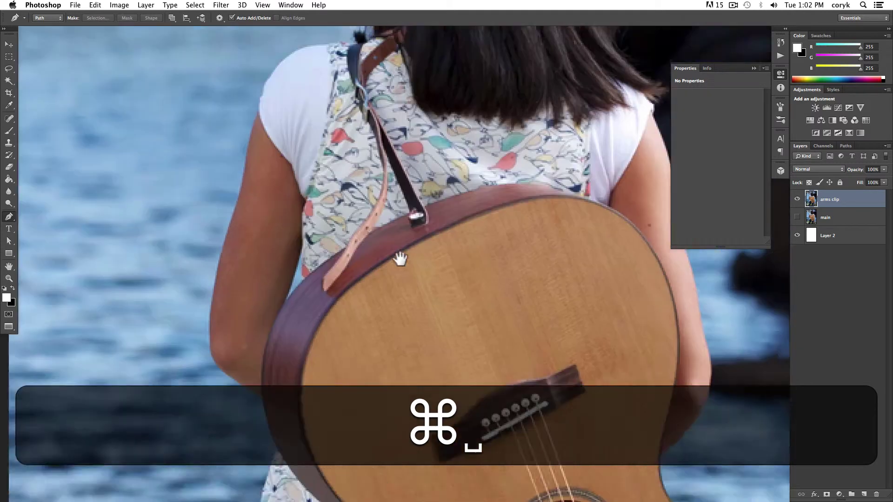
pyautogui.moveTo(401, 258); pyautogui.dragTo(384, 352)
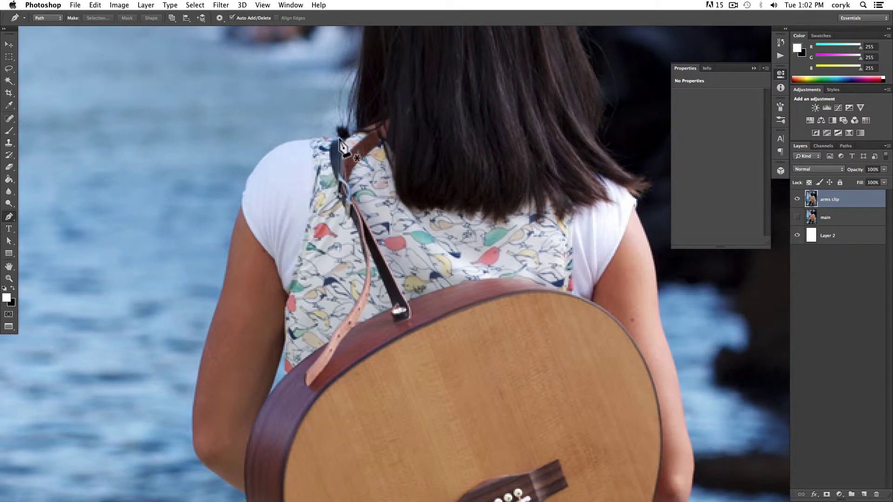
pyautogui.click(340, 139)
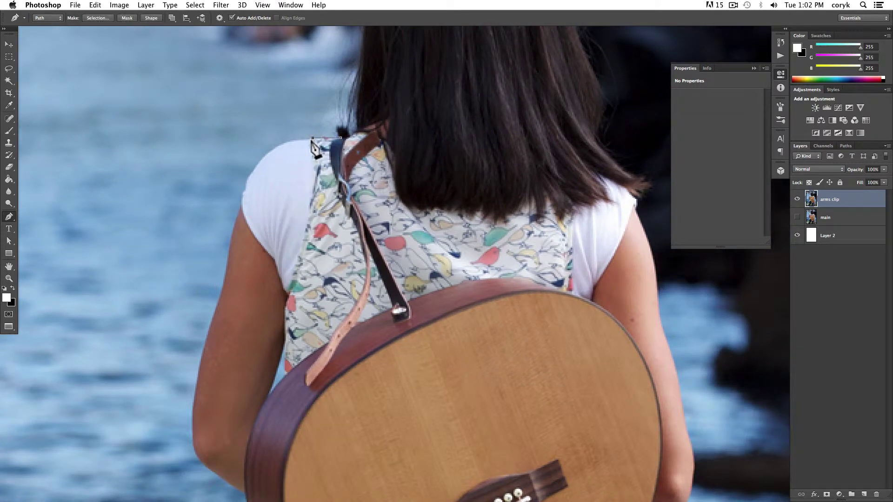
pyautogui.moveTo(311, 141)
pyautogui.mouseDown()
pyautogui.moveTo(291, 149)
pyautogui.moveTo(312, 140)
pyautogui.mouseUp()
pyautogui.click(273, 149)
pyautogui.click(259, 162)
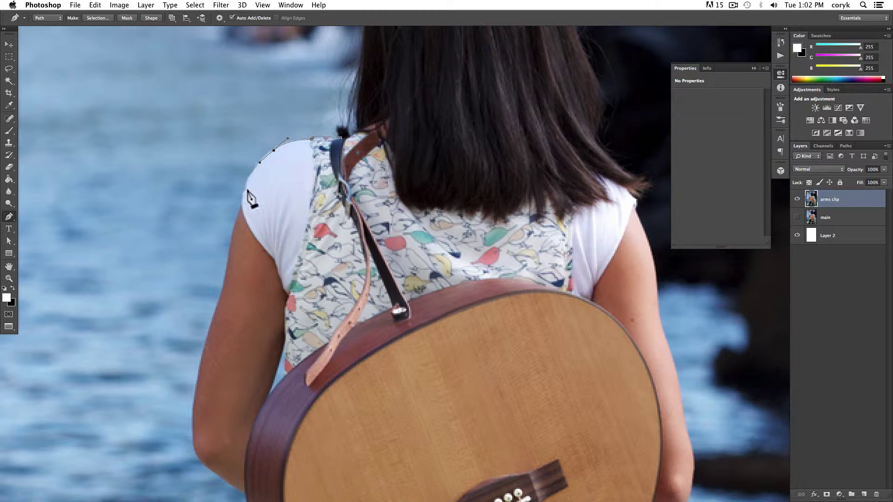
pyautogui.click(247, 191)
pyautogui.click(243, 193)
# - Continue the path down the outer edge of the left arm and around its elbow toward the guitar
pyautogui.moveTo(221, 313); pyautogui.dragTo(222, 325)
pyautogui.moveTo(196, 395); pyautogui.dragTo(196, 392)
pyautogui.click(199, 446)
pyautogui.moveTo(200, 457); pyautogui.dragTo(235, 319)
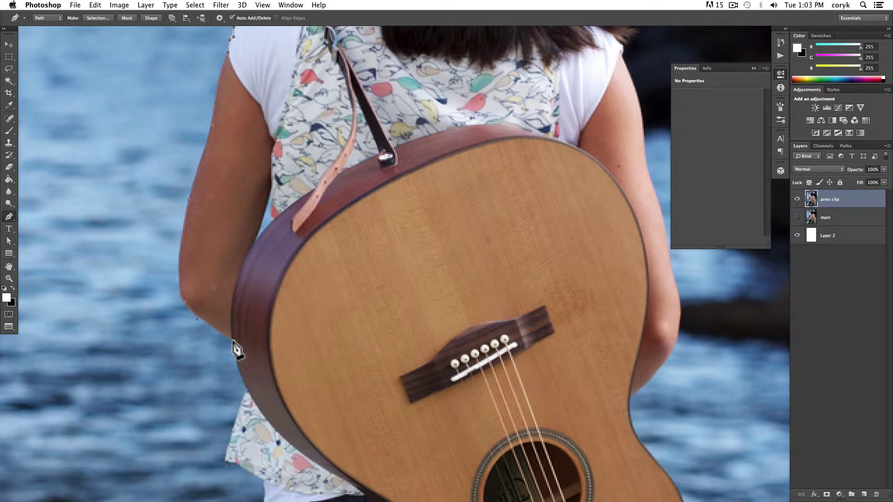
# - Continue the path down the guitar's left edge and straight across its body to the bottom of the right elbow
pyautogui.click(234, 341)
pyautogui.moveTo(246, 389)
pyautogui.mouseDown()
pyautogui.moveTo(258, 406)
pyautogui.moveTo(252, 395)
pyautogui.mouseUp()
pyautogui.click(629, 398)
# - Trace the path around the right elbow and up the outer edge of the right arm to the white sleeve
pyautogui.moveTo(664, 266); pyautogui.dragTo(574, 319)
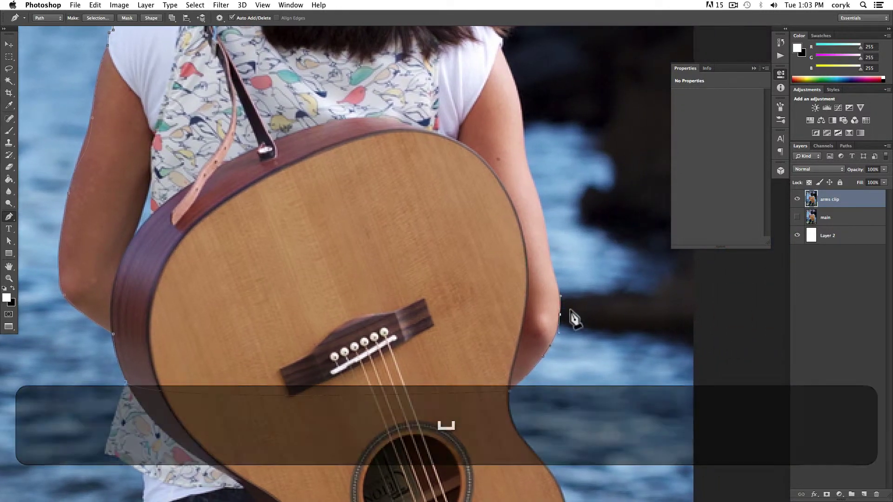
pyautogui.click(560, 315)
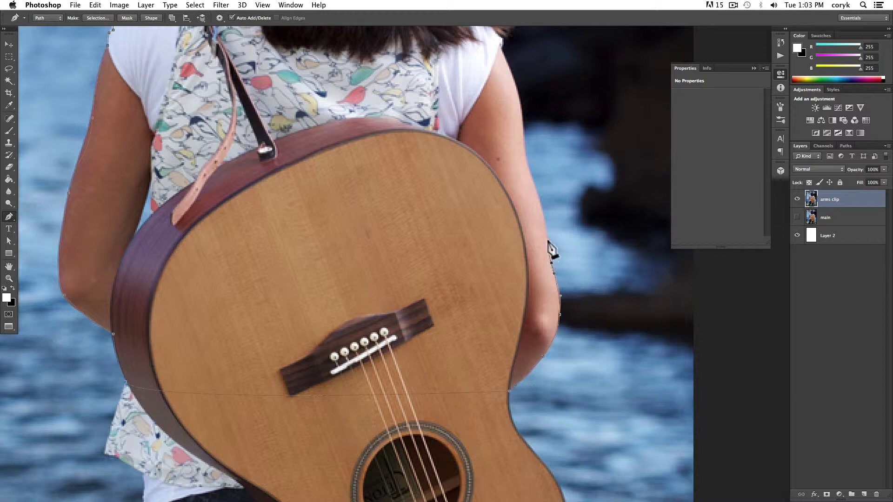
pyautogui.click(552, 263)
pyautogui.click(525, 156)
pyautogui.press('space')
pyautogui.moveTo(494, 63); pyautogui.dragTo(480, 118)
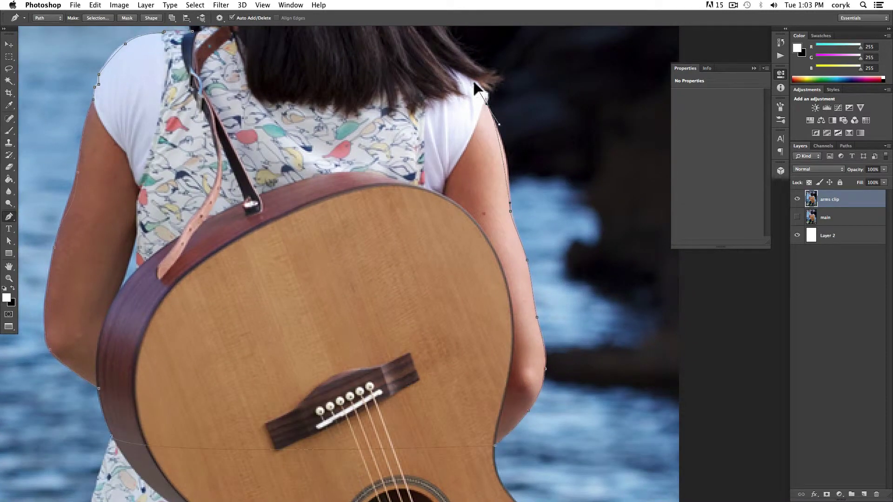
# - Shape the curve at the right sleeve with its direction handle and reposition that anchor point on the sleeve's edge
pyautogui.moveTo(475, 83); pyautogui.dragTo(463, 69)
pyautogui.press('a')
pyautogui.moveTo(488, 108); pyautogui.dragTo(486, 111)
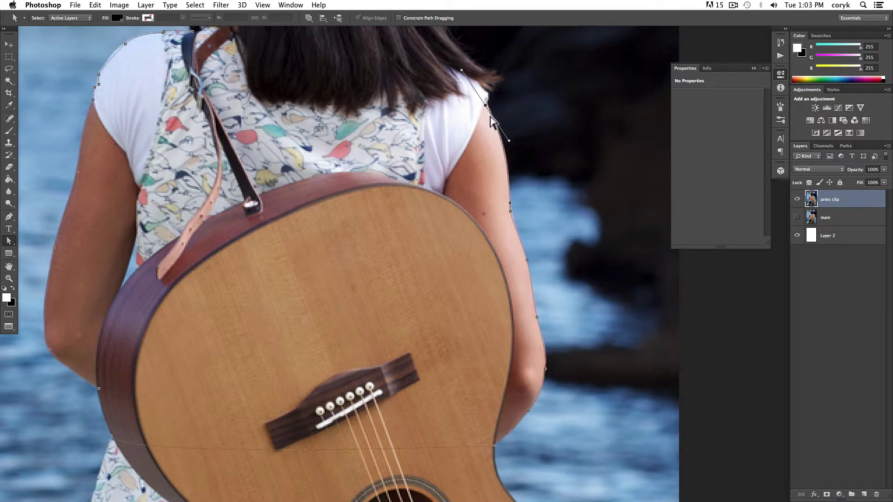
pyautogui.press('p')
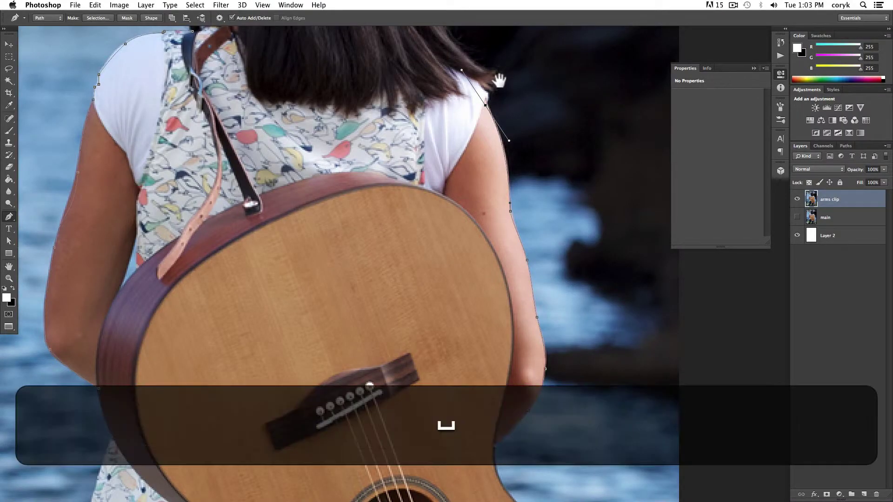
pyautogui.moveTo(498, 79); pyautogui.dragTo(486, 172)
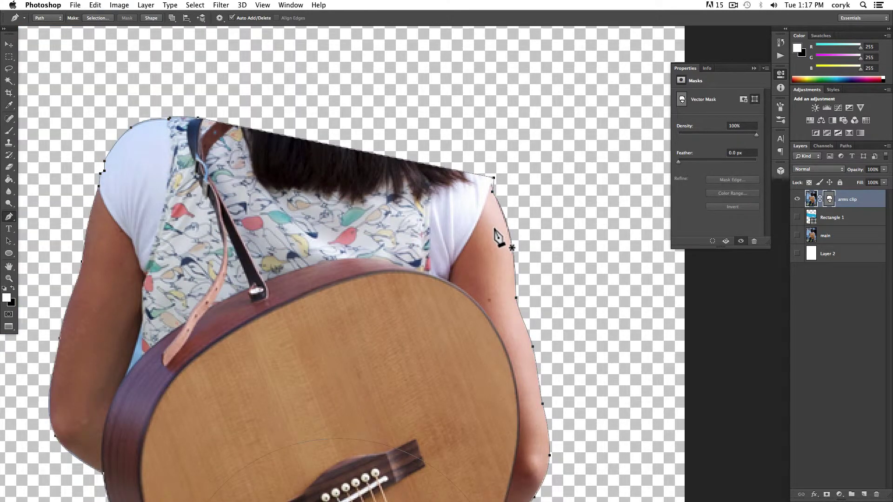
# - Try converting the vector mask's anchor point just below the right shoulder corner into a smooth point with direction handles
pyautogui.press('alt')
pyautogui.press('super')
pyautogui.press('super')
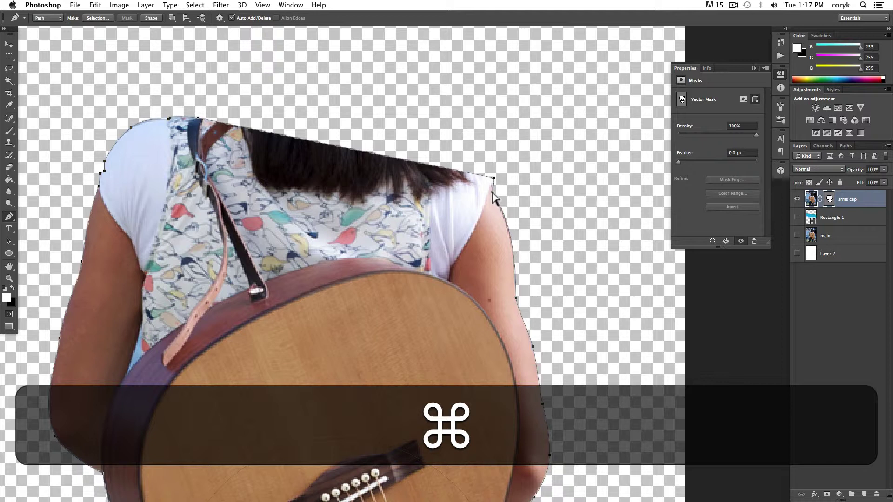
pyautogui.press('alt')
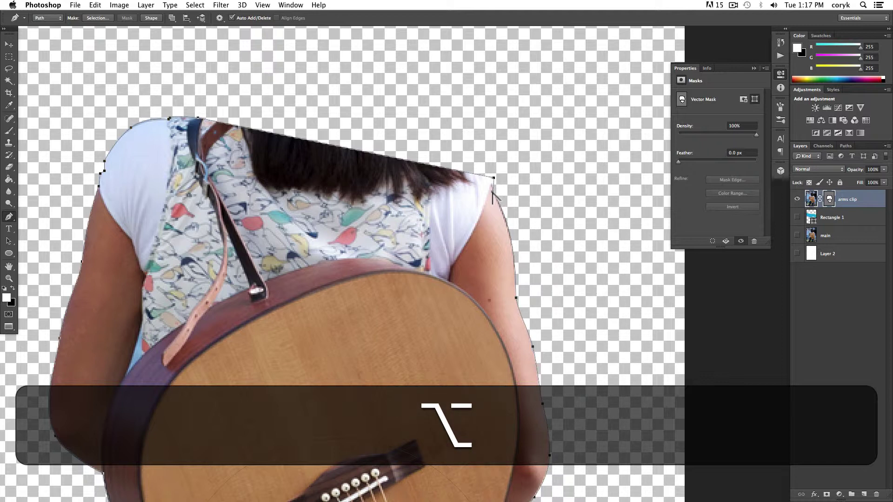
pyautogui.moveTo(493, 188); pyautogui.dragTo(467, 200)
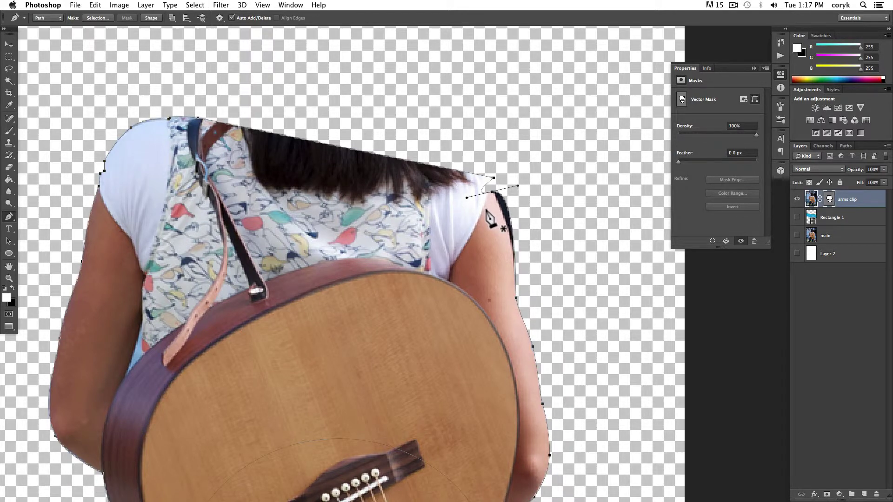
# - Close the arms path at its starting anchor point beside the guitar strap on the left shoulder
pyautogui.press('space')
pyautogui.moveTo(485, 213)
pyautogui.mouseDown()
pyautogui.moveTo(503, 171)
pyautogui.moveTo(470, 206)
pyautogui.mouseUp()
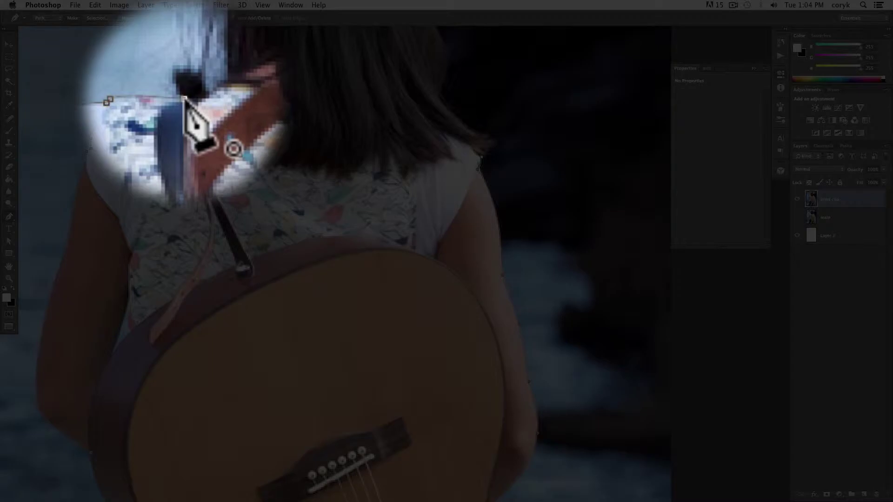
pyautogui.click(184, 97)
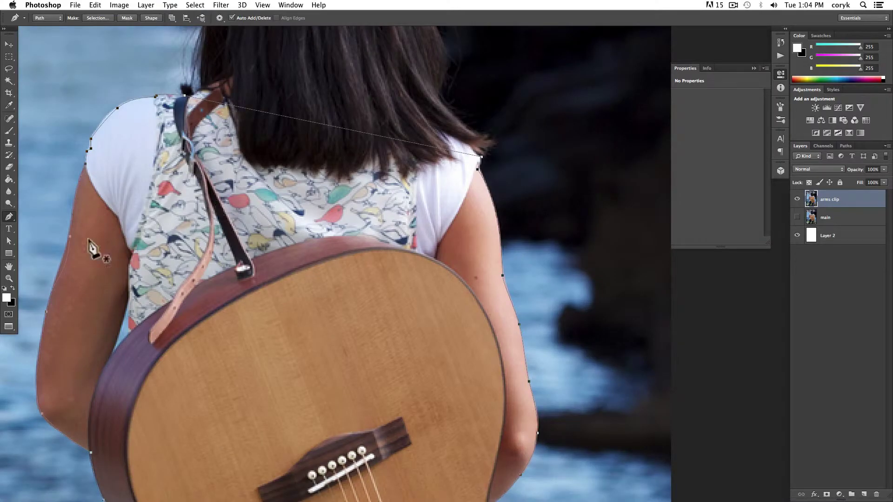
# - Refine the anchor points at the left upper arm and right sleeve, and create a vector mask from the path
pyautogui.press('a')
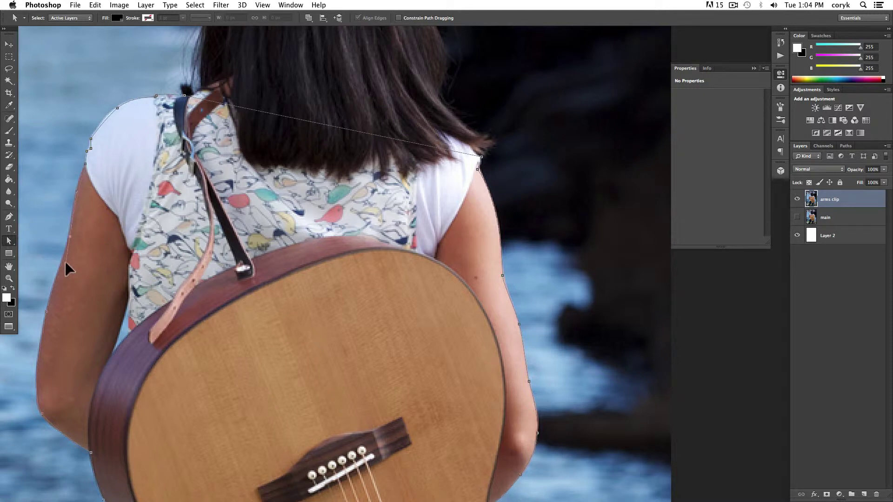
pyautogui.click(70, 238)
pyautogui.click(479, 168)
pyautogui.rightClick(446, 247)
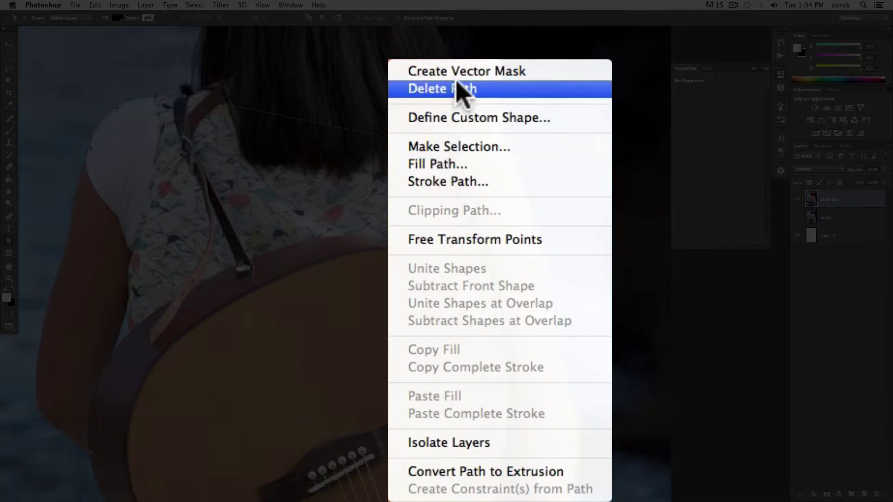
pyautogui.click(473, 251)
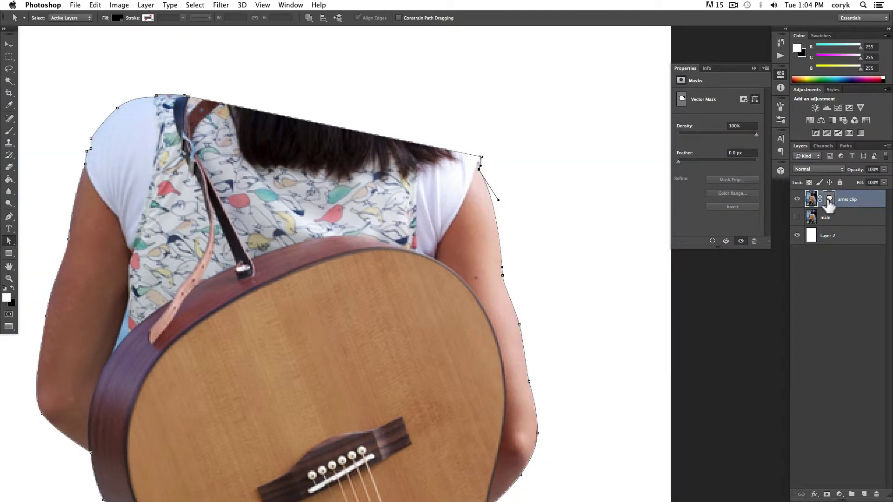
# - Save the work path under the name "arms path" and return to the layer list
pyautogui.click(846, 147)
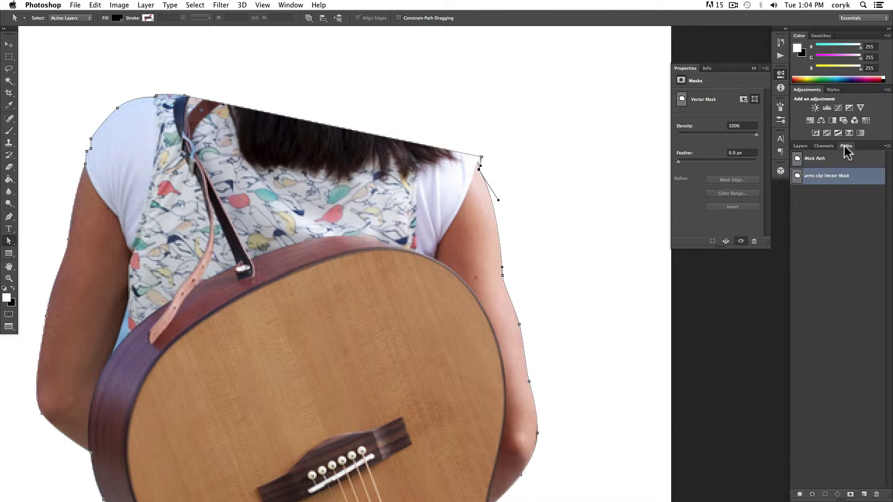
pyautogui.doubleClick(815, 160)
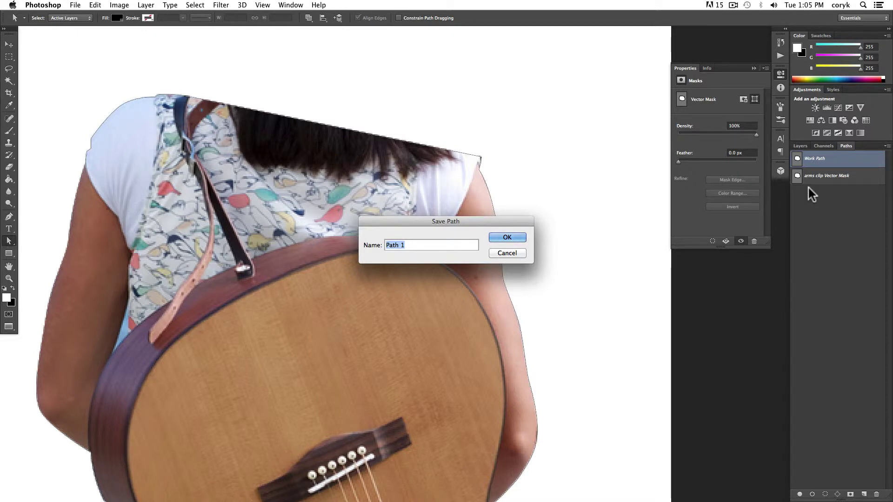
pyautogui.write('arms path')
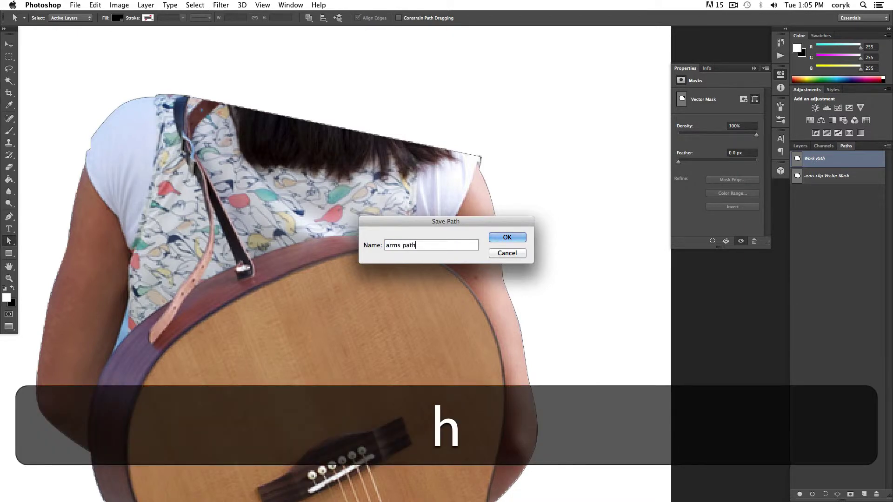
pyautogui.press('Return')
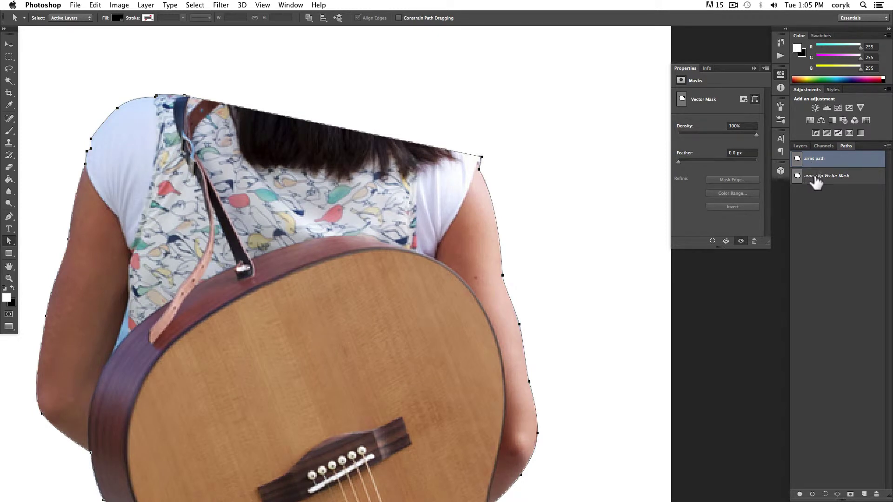
pyautogui.click(800, 146)
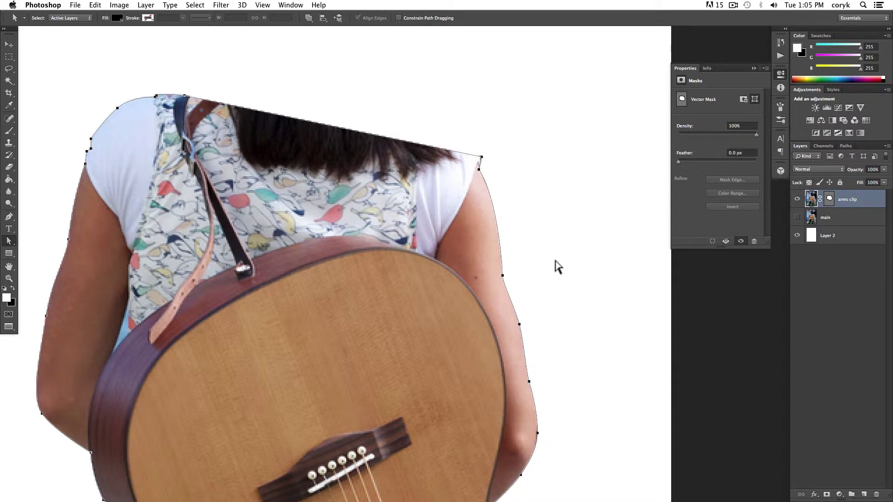
# - Toggle the path outline's visibility to inspect the mask edges around both arms and the guitar
pyautogui.press('cmd+h')
pyautogui.press('cmd+h')
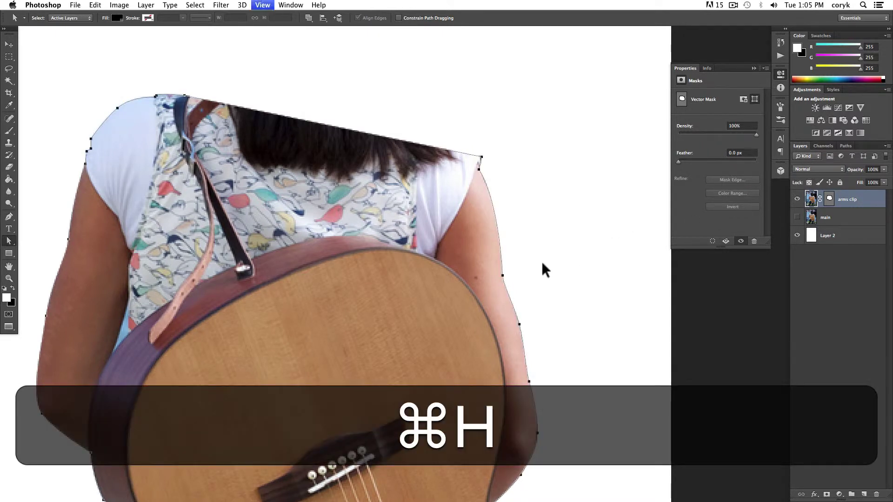
pyautogui.press('cmd+h')
pyautogui.press('super+h')
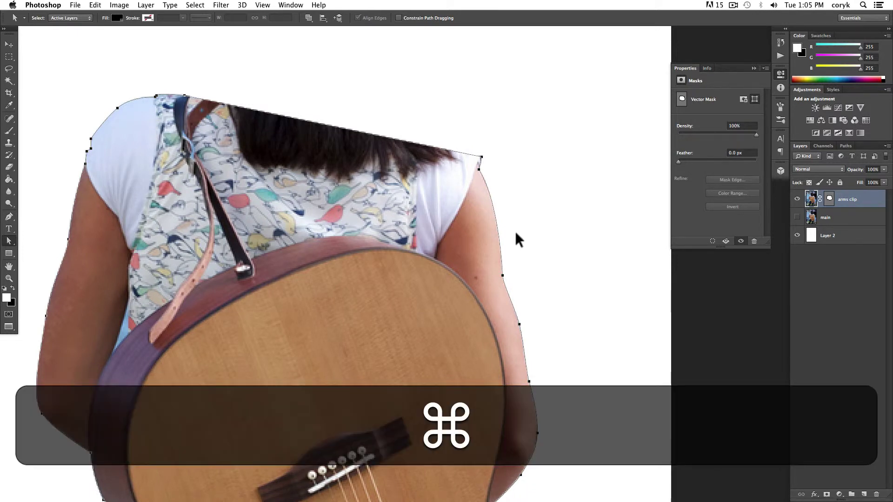
pyautogui.press('super+h')
pyautogui.moveTo(332, 237); pyautogui.dragTo(355, 167)
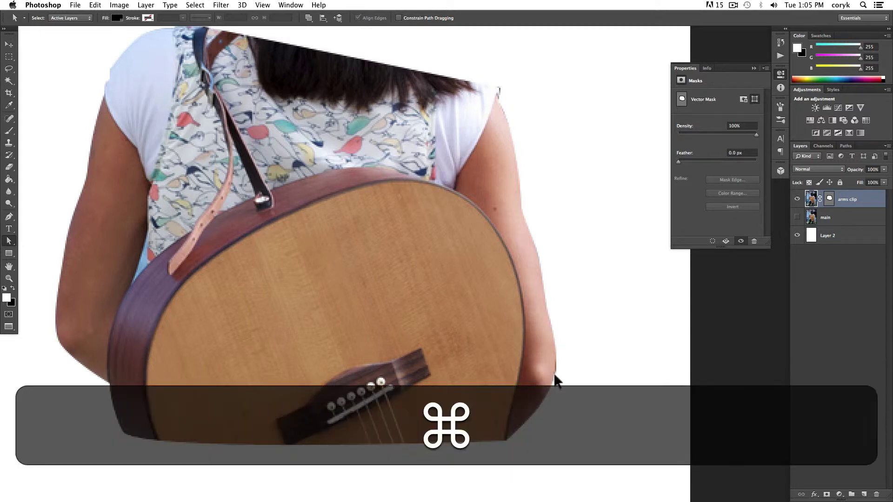
pyautogui.press('super+h')
# - Fine-tune the anchor point and handles at the right elbow on the arms clip vector mask
pyautogui.click(557, 365)
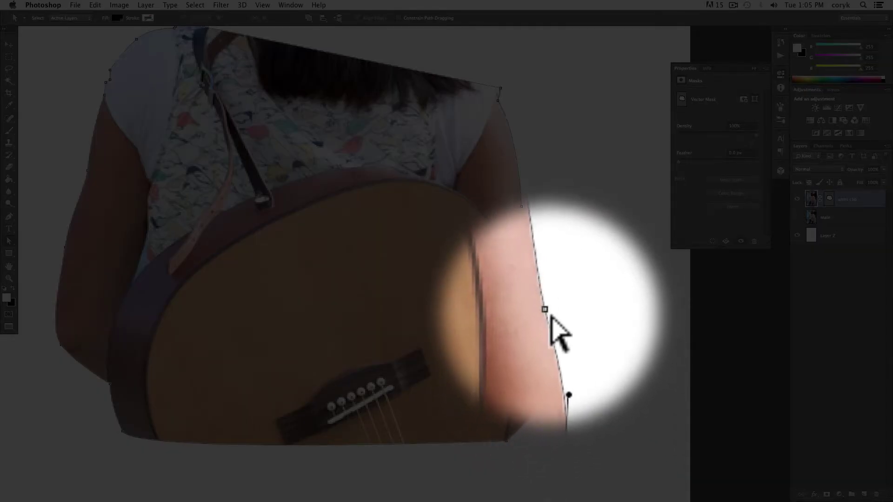
pyautogui.moveTo(552, 385); pyautogui.dragTo(554, 362)
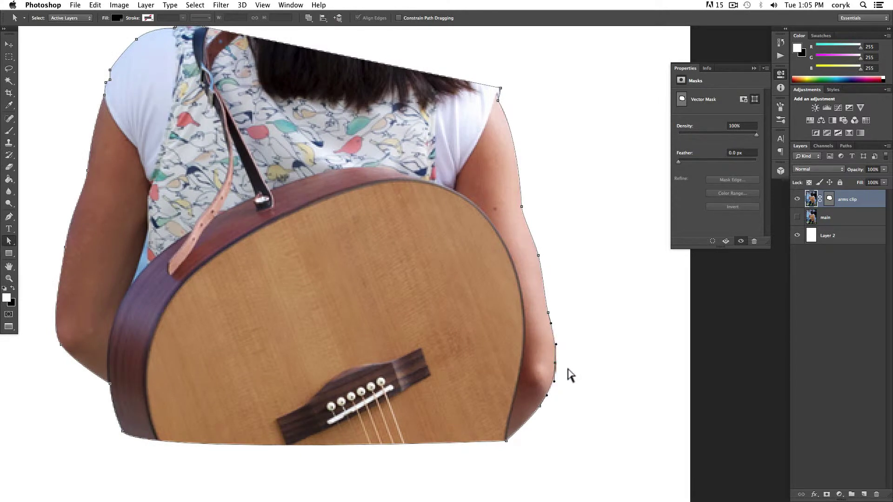
pyautogui.click(829, 200)
pyautogui.moveTo(558, 370); pyautogui.dragTo(556, 368)
# - Try moving the right arm's mask anchor point inward over the guitar, and undo the move
pyautogui.moveTo(538, 256); pyautogui.dragTo(500, 280)
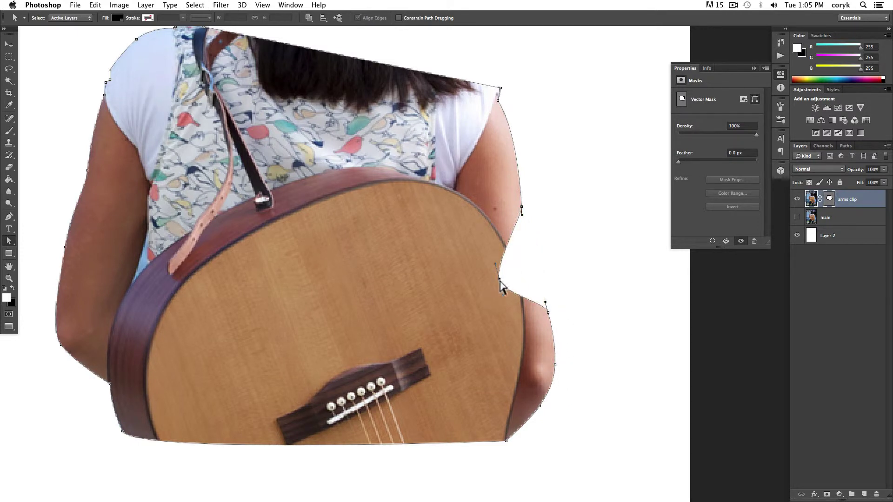
pyautogui.press('super+z')
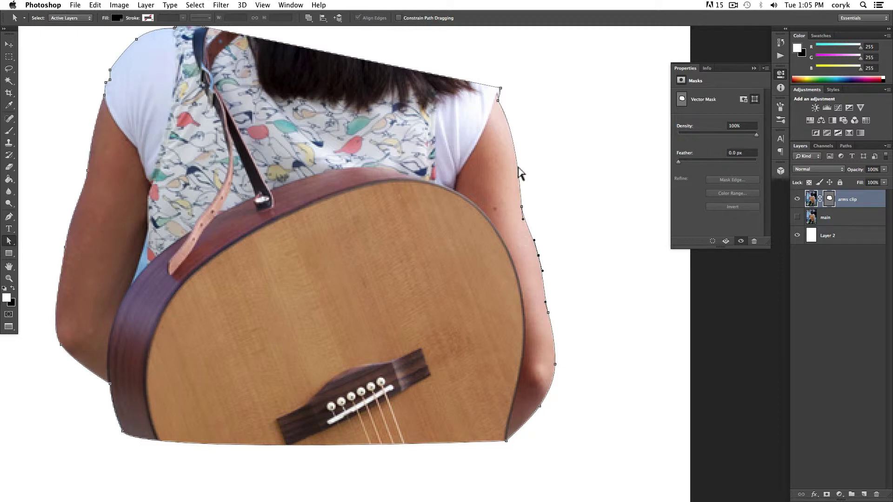
# - Nudge the mask's right shoulder corner point, and hide the path outline with the whole image in view
pyautogui.click(499, 87)
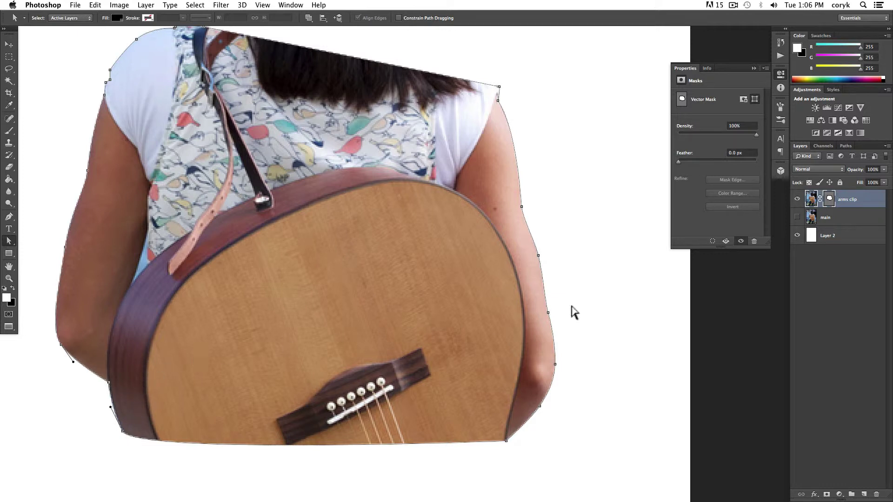
pyautogui.press('super+0')
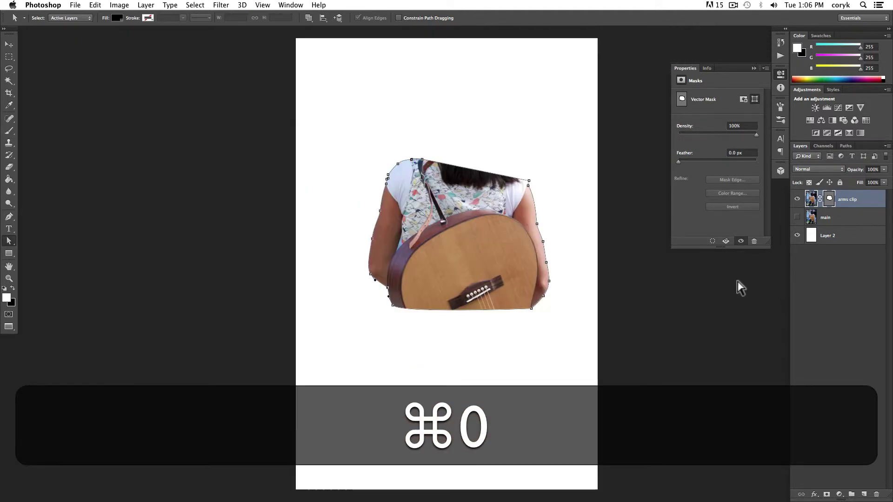
pyautogui.press('super+h')
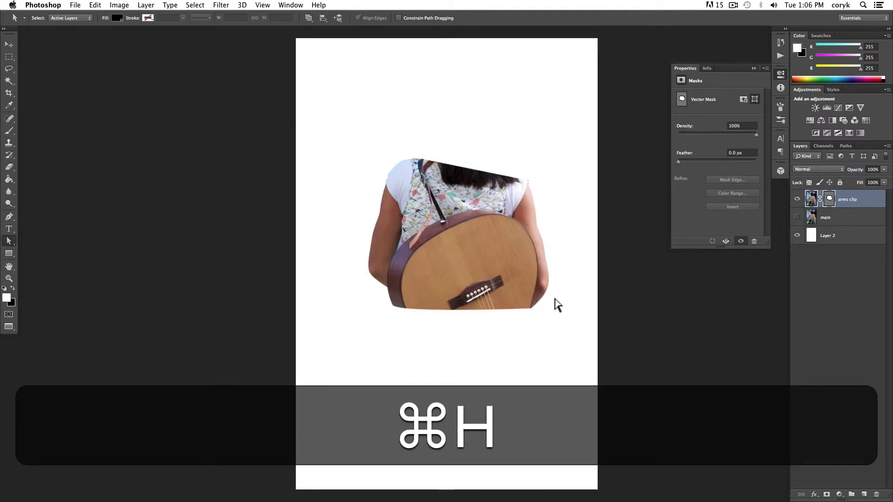
# - Show the main layer and lower its opacity to 54%
pyautogui.click(797, 218)
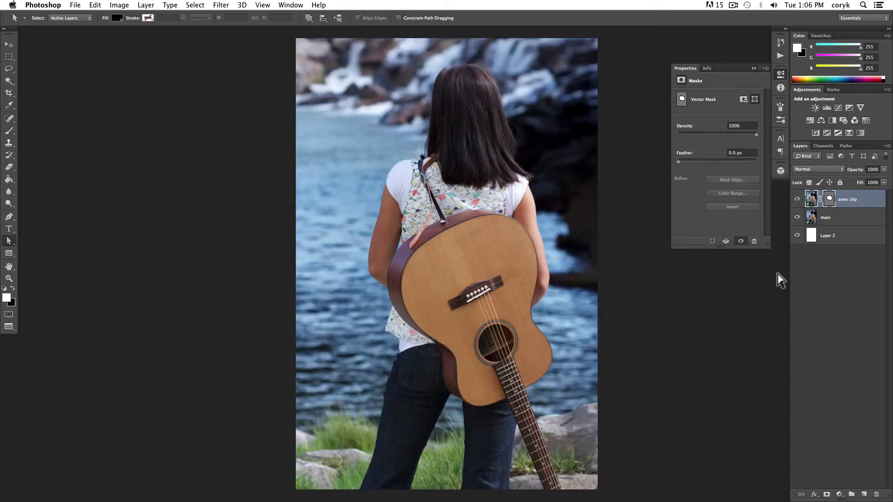
pyautogui.click(824, 218)
pyautogui.click(884, 169)
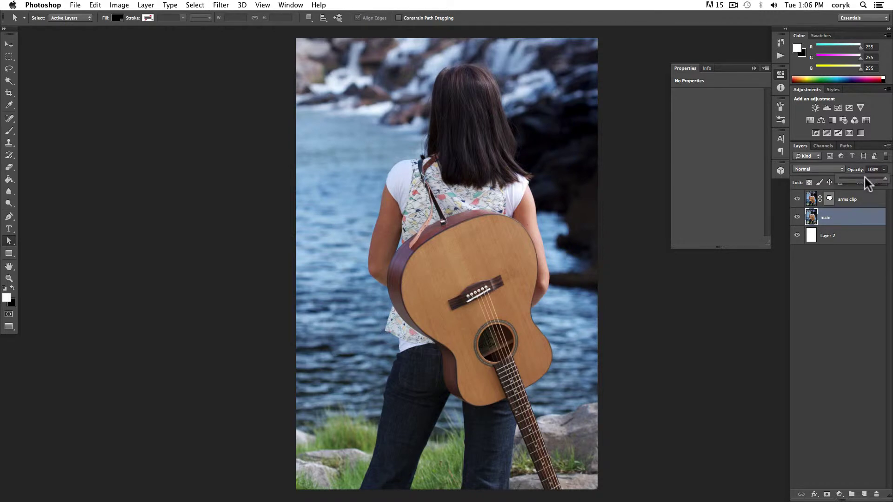
pyautogui.moveTo(865, 178); pyautogui.dragTo(862, 187)
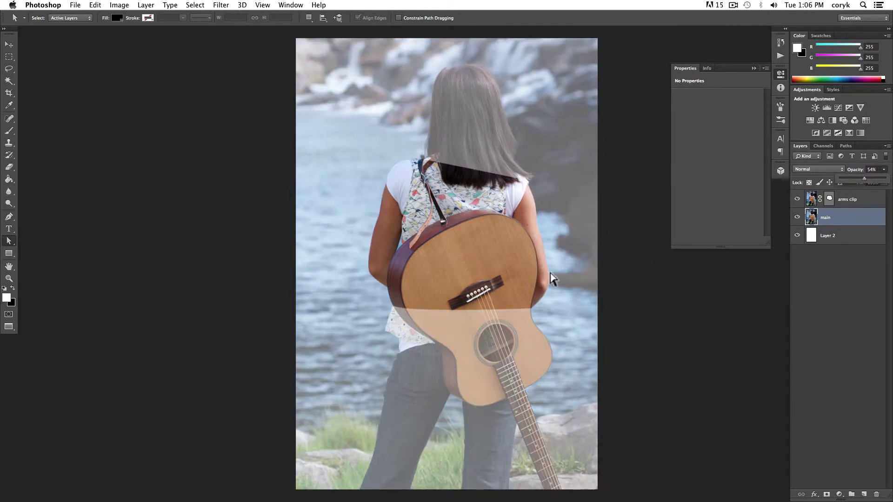
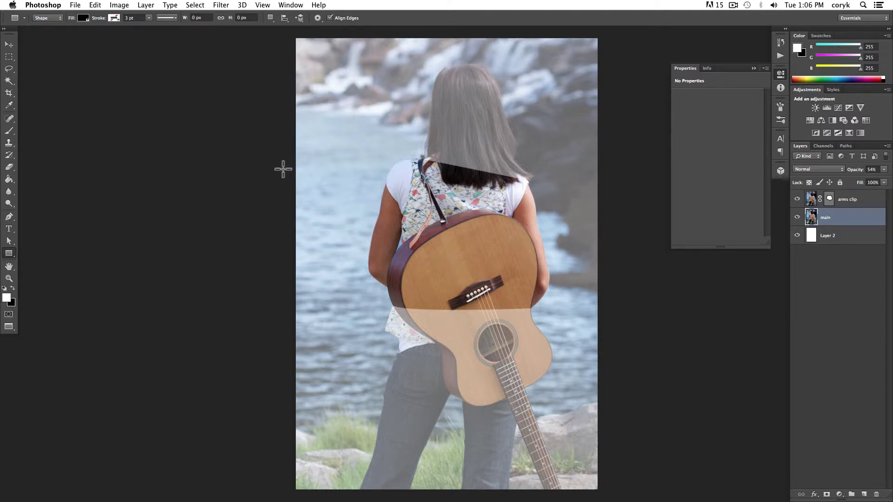
# - Draw a rectangle about 635 by 182 px across the image beneath the arms clip layer and fill it with blue 00acdd
pyautogui.moveTo(283, 186); pyautogui.dragTo(603, 278)
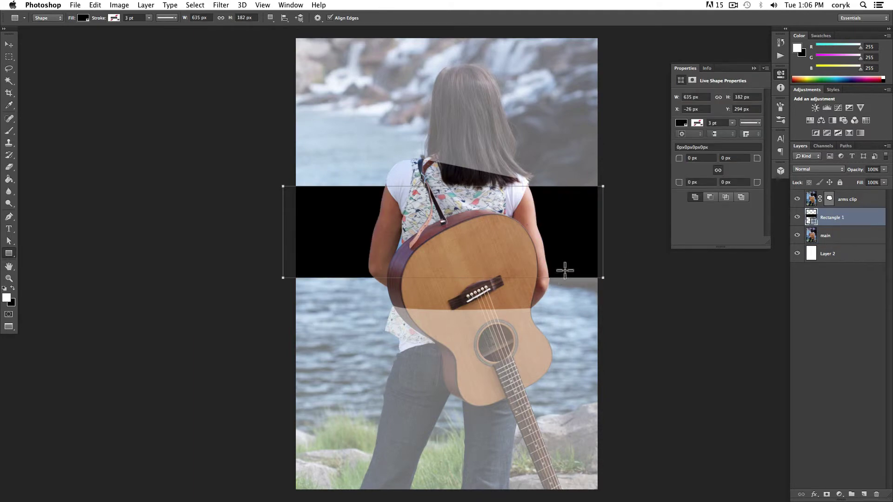
pyautogui.doubleClick(812, 218)
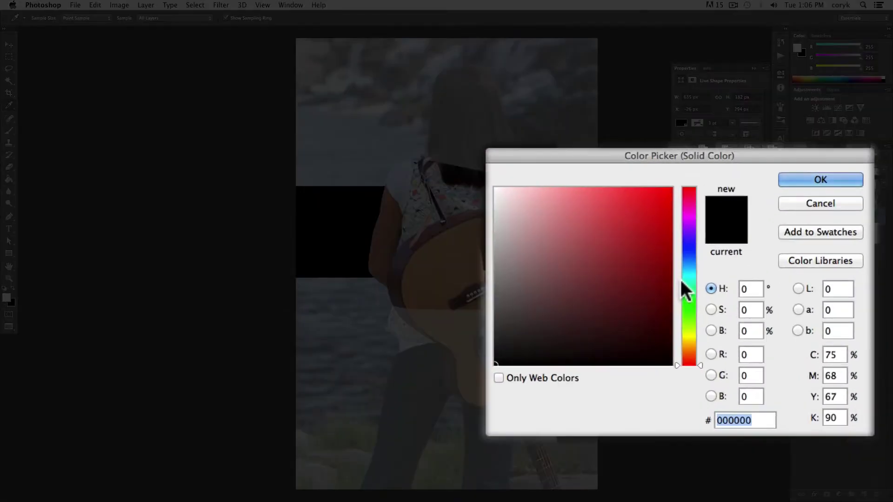
pyautogui.click(689, 270)
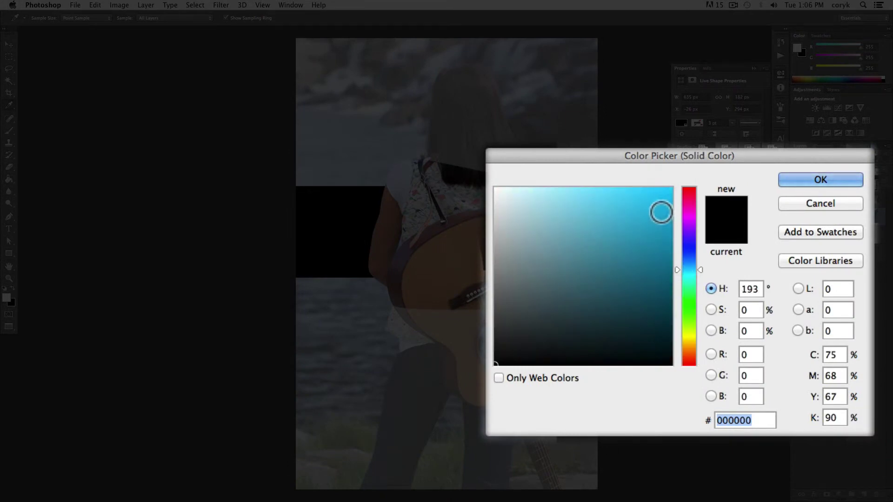
pyautogui.click(672, 211)
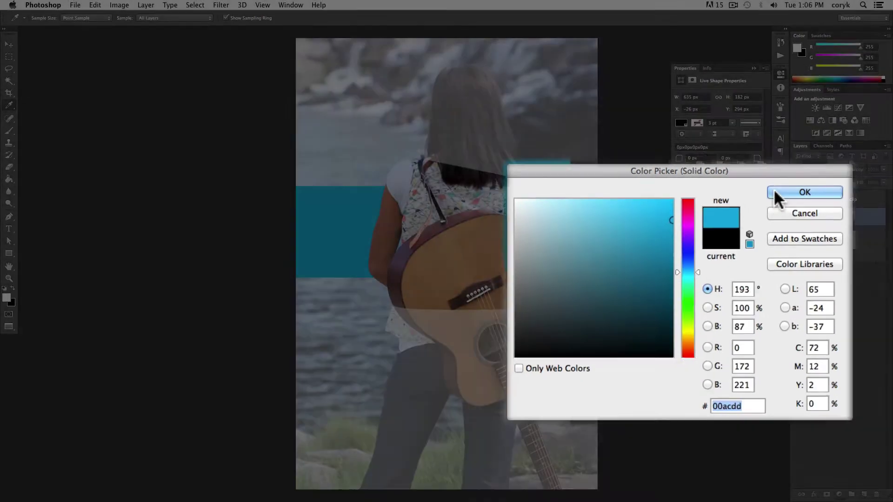
pyautogui.click(778, 191)
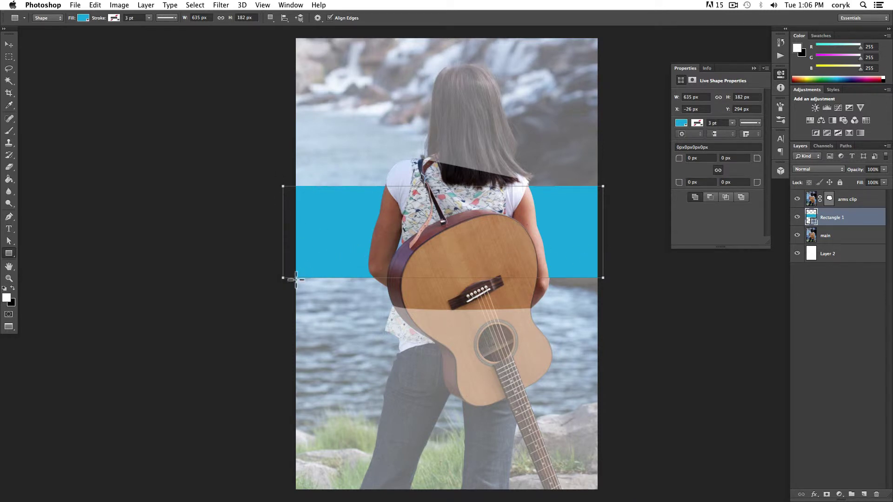
# - Reshape the blue rectangle into a slanted band by raising its two left corners and lowering its two right corners
pyautogui.press('a')
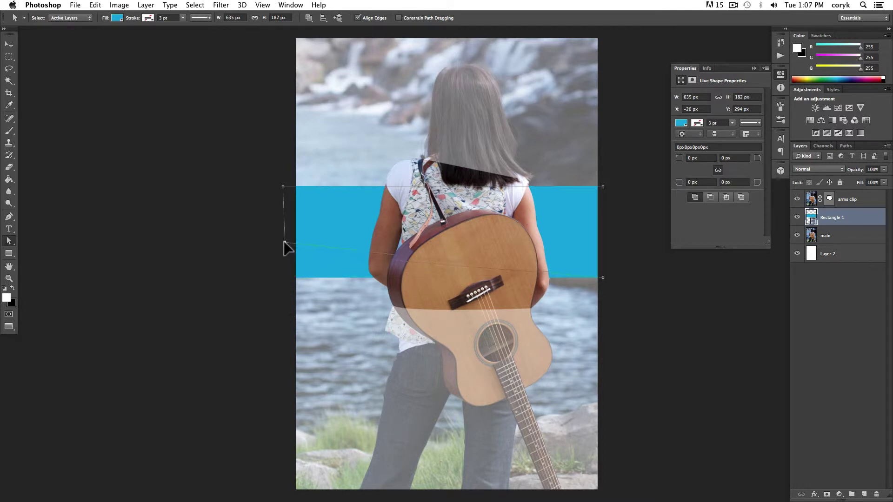
pyautogui.moveTo(285, 230); pyautogui.dragTo(285, 226)
pyautogui.moveTo(284, 187); pyautogui.dragTo(290, 146)
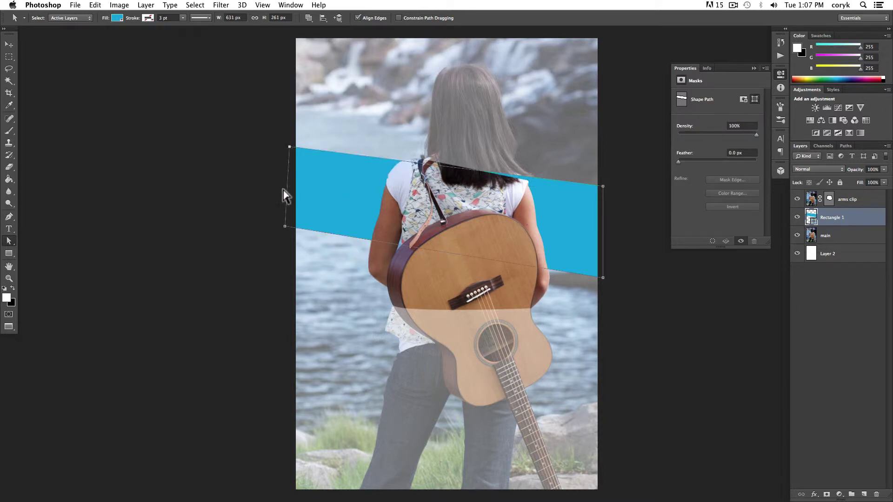
pyautogui.moveTo(603, 186); pyautogui.dragTo(603, 214)
pyautogui.moveTo(604, 281); pyautogui.dragTo(603, 330)
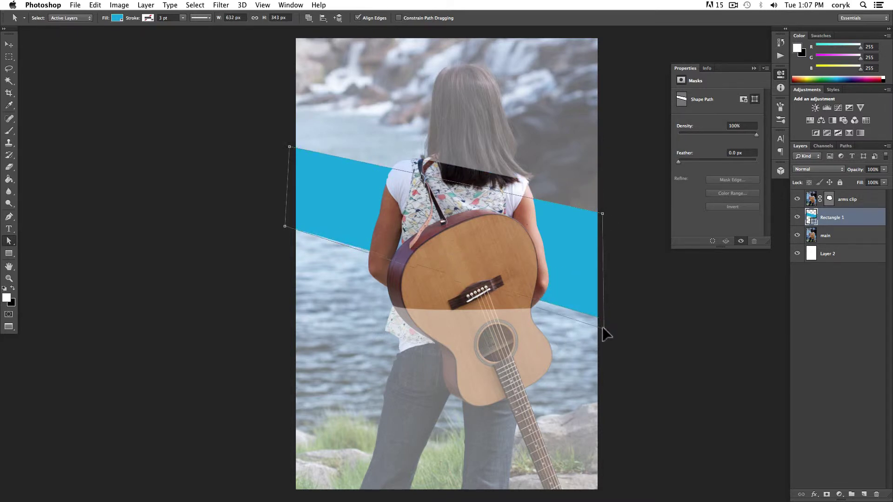
# - Set the main layer's opacity to 100%
pyautogui.click(828, 236)
pyautogui.click(884, 170)
pyautogui.moveTo(877, 178)
pyautogui.mouseDown()
pyautogui.moveTo(868, 179)
pyautogui.moveTo(887, 179)
pyautogui.mouseUp()
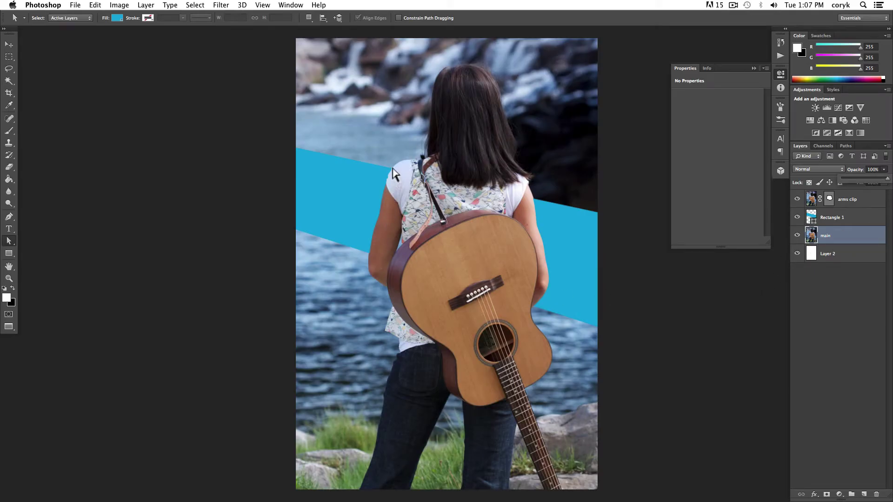
# - Fine-tune the arms clip vector mask's path along the left shoulder against the blue band
pyautogui.click(830, 200)
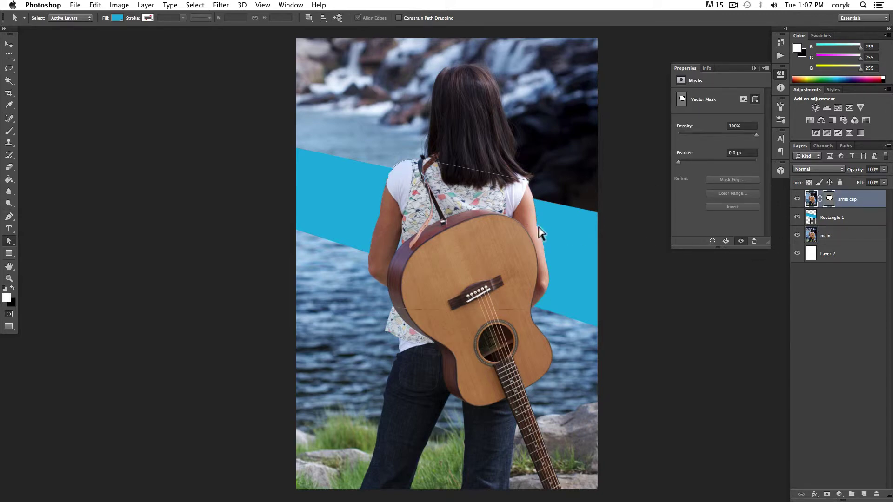
pyautogui.press('super+equal')
pyautogui.keyDown('super'); pyautogui.click(349, 129); pyautogui.keyUp('super')
pyautogui.moveTo(379, 275); pyautogui.dragTo(359, 199)
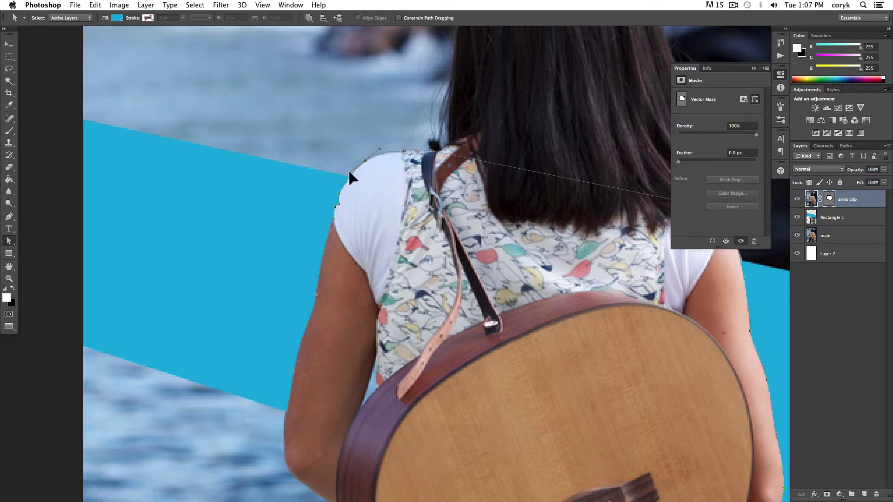
pyautogui.press('super+0')
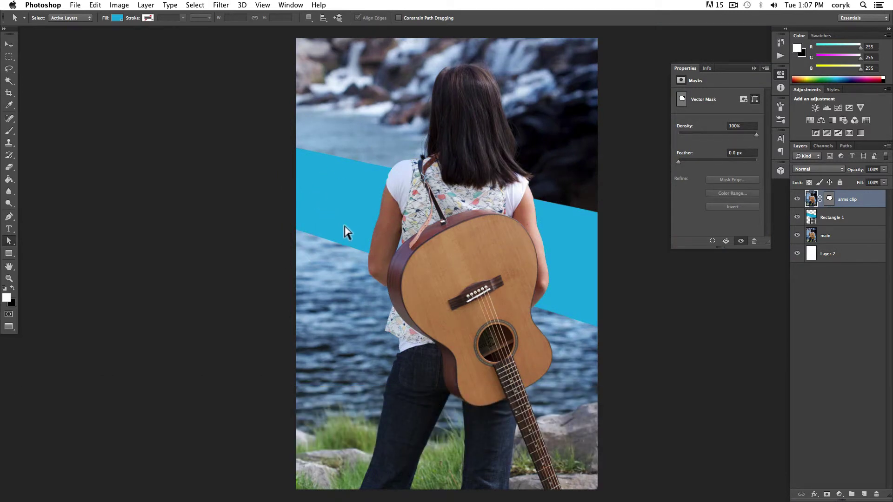
pyautogui.click(373, 261)
pyautogui.click(359, 273)
# - Add an anchor point midway along the blue band's lower edge and pull its handle upward to bend the edge into a wave
pyautogui.click(832, 219)
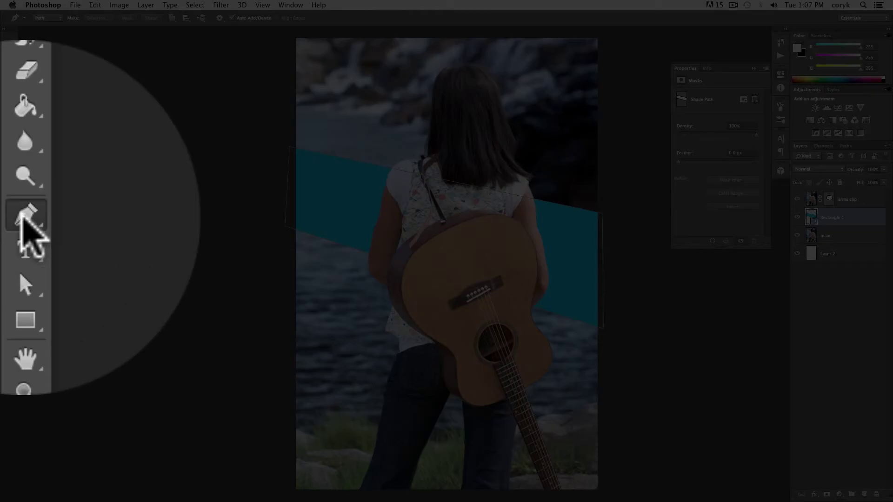
pyautogui.click(9, 217)
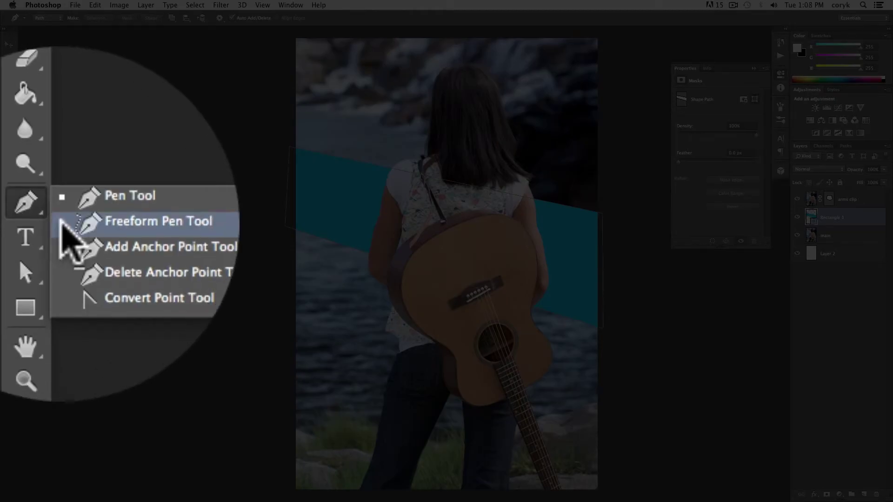
pyautogui.click(44, 230)
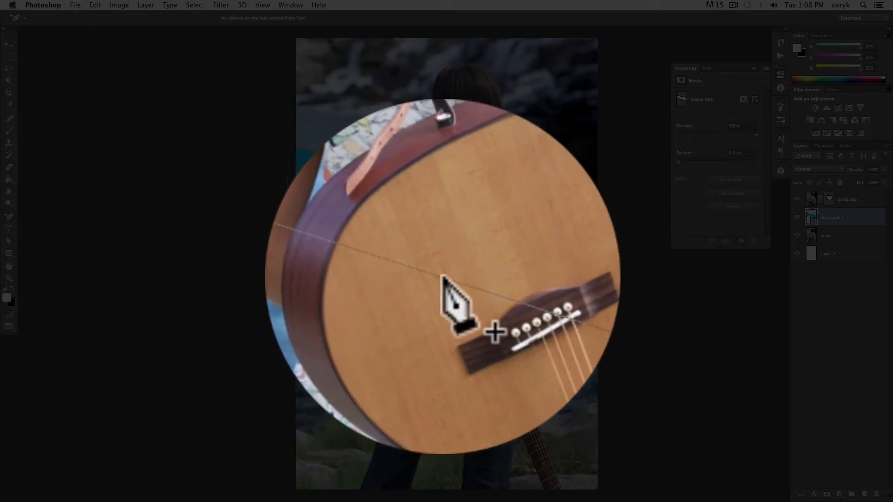
pyautogui.click(443, 277)
pyautogui.press('a')
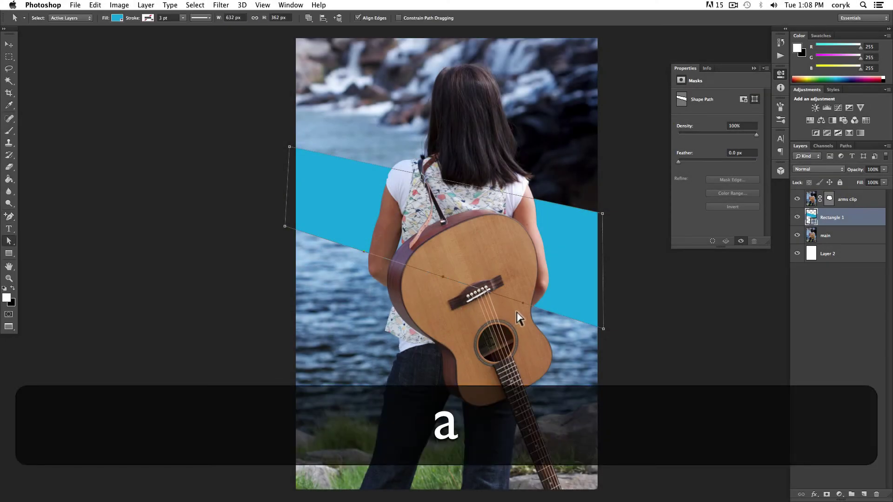
pyautogui.moveTo(526, 309); pyautogui.dragTo(597, 256)
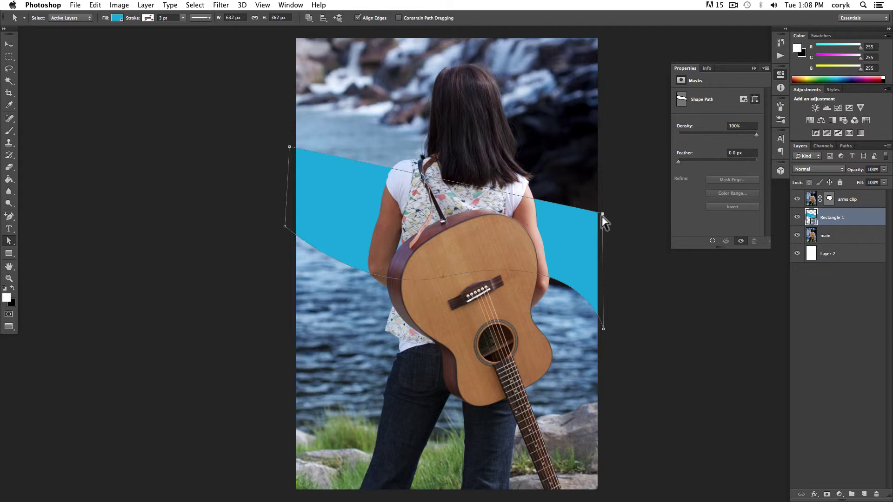
# - Convert the blue band's upper right and upper left corners to smooth curve points, and hide the path outline
pyautogui.press('p')
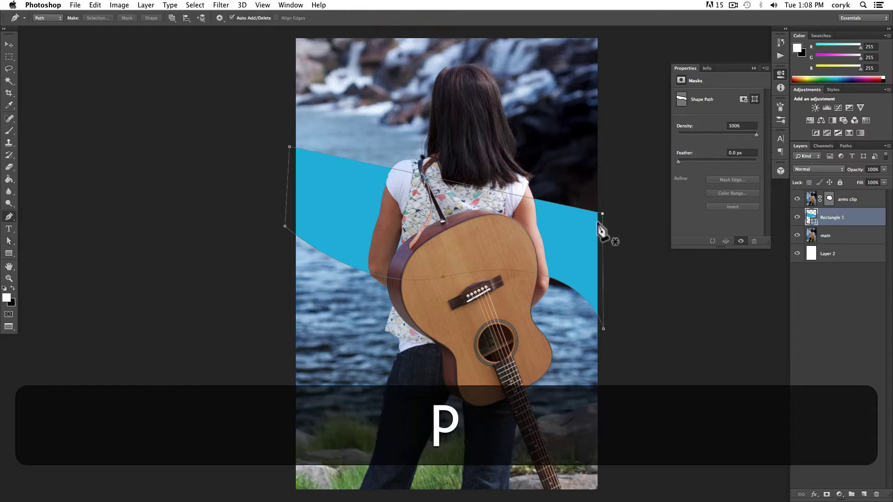
pyautogui.press('alt')
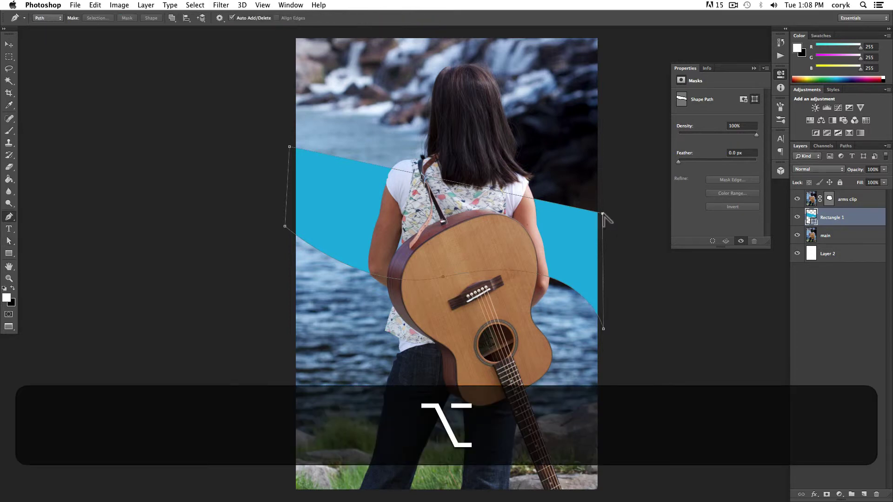
pyautogui.moveTo(603, 214); pyautogui.dragTo(626, 254)
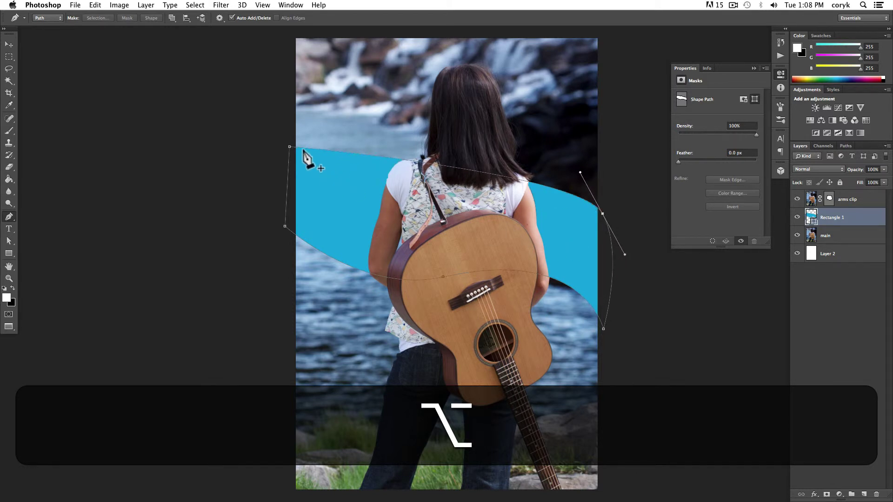
pyautogui.moveTo(289, 147); pyautogui.dragTo(324, 185)
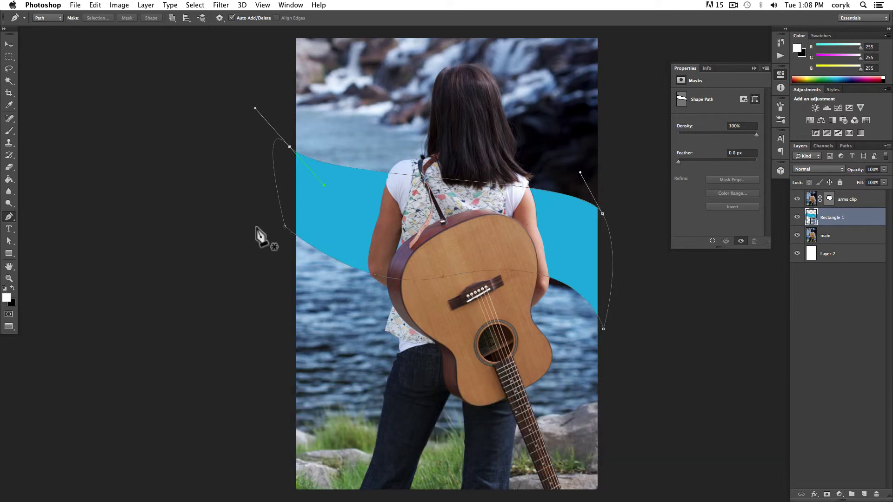
pyautogui.press('v')
pyautogui.press('super+h')
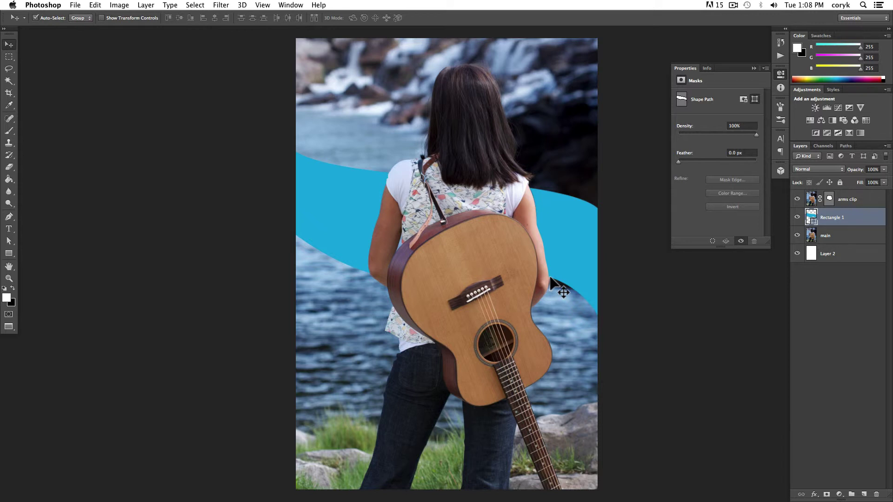
# - Select the arms clip vector mask and hide the main, Layer 2 and Rectangle 1 layers
pyautogui.click(829, 200)
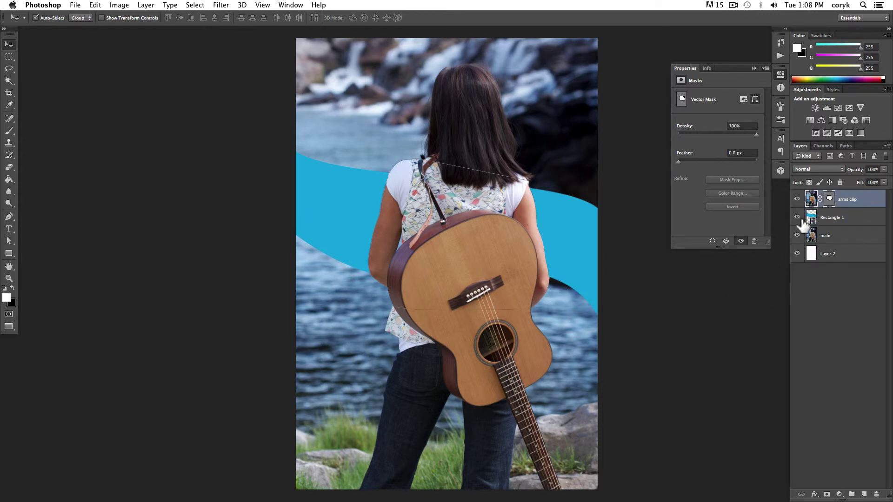
pyautogui.moveTo(797, 236); pyautogui.dragTo(798, 254)
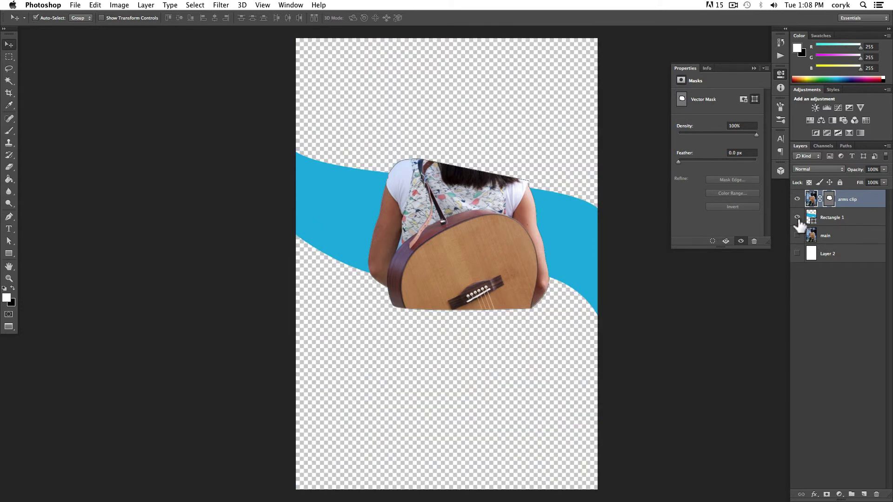
pyautogui.click(797, 217)
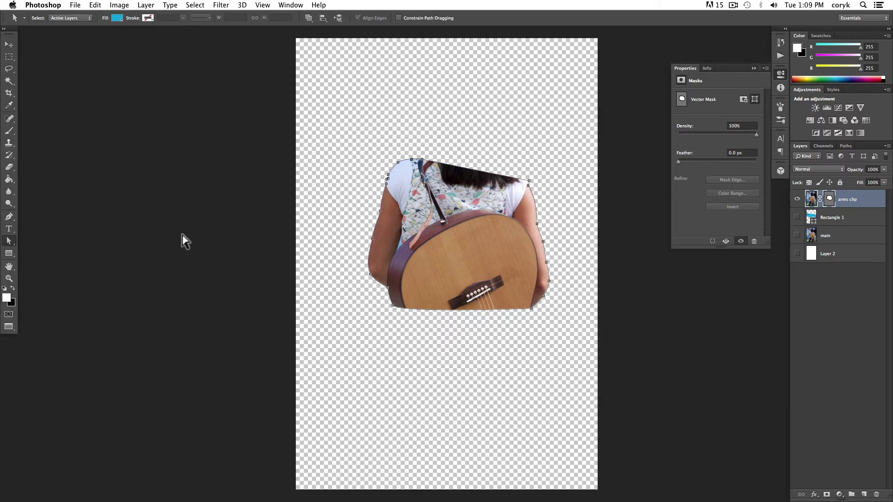
# - Try the Subtract path operation on the arms clip mask's path, and set the path back to Combine
pyautogui.click(9, 241)
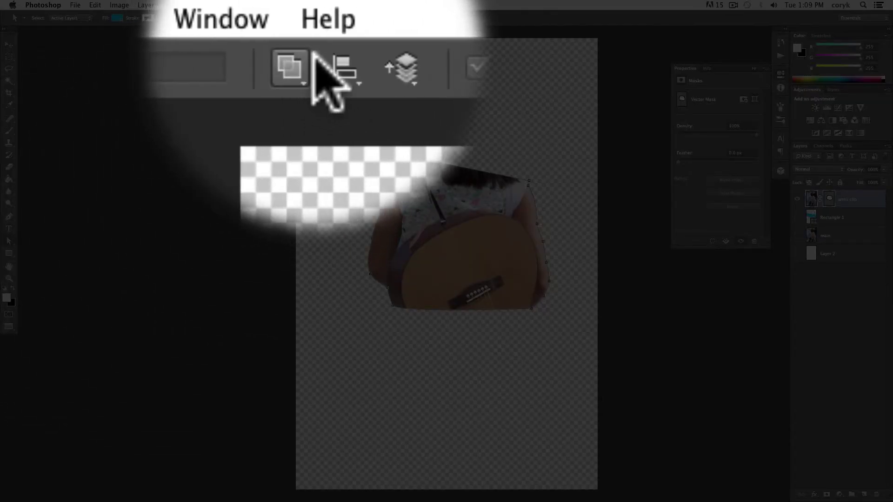
pyautogui.click(275, 19)
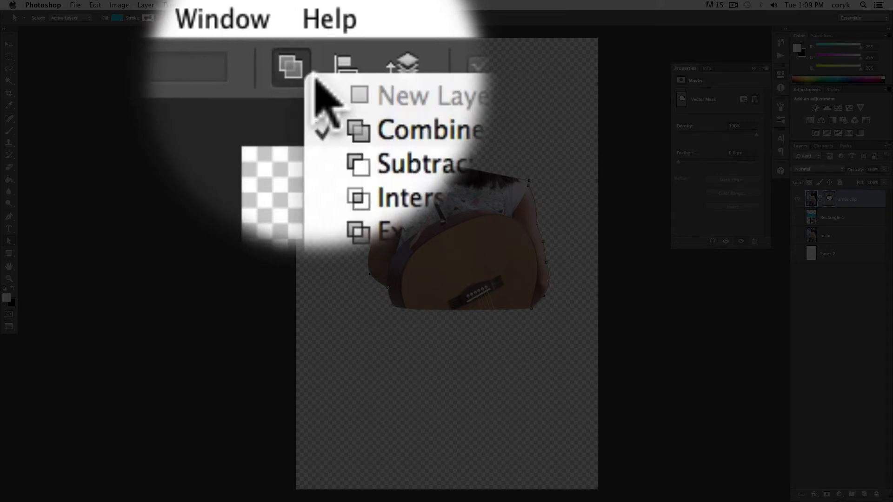
pyautogui.click(335, 47)
pyautogui.click(309, 17)
pyautogui.click(326, 39)
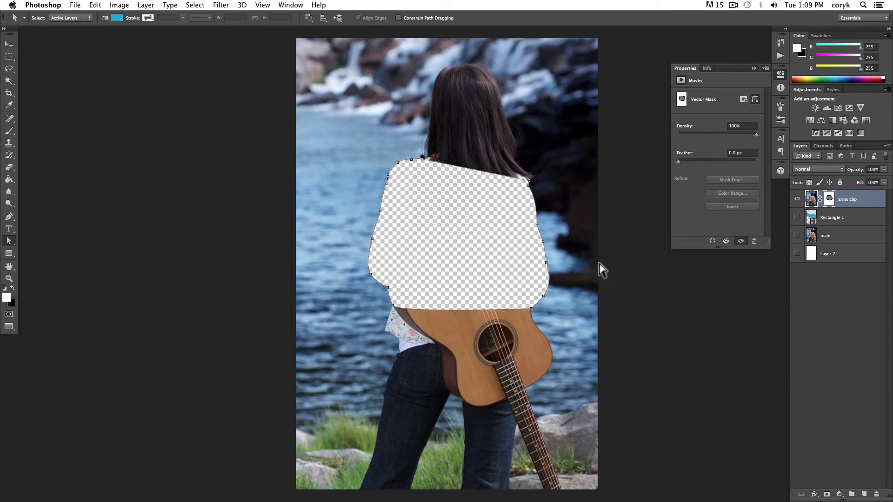
pyautogui.click(309, 17)
pyautogui.click(326, 27)
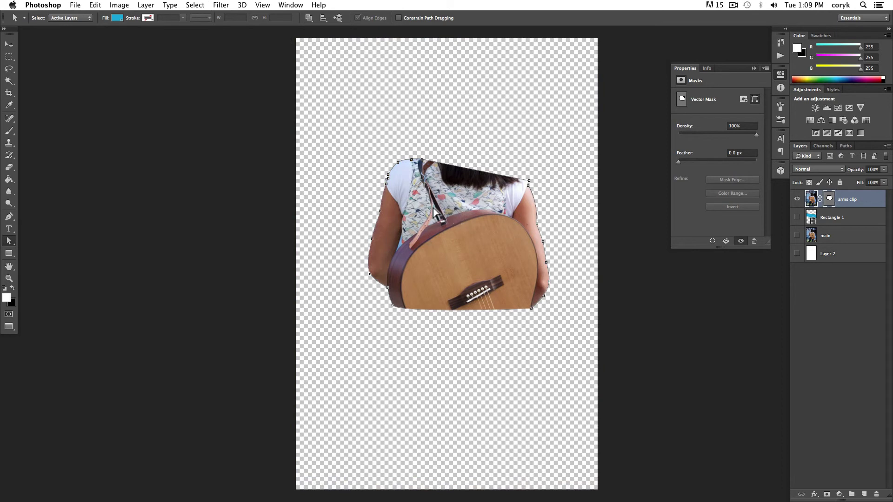
# - Draw an ellipse in Path mode over the right shoulder on the arms clip vector mask, and set its path operation to Combine
pyautogui.moveTo(9, 253); pyautogui.dragTo(48, 271)
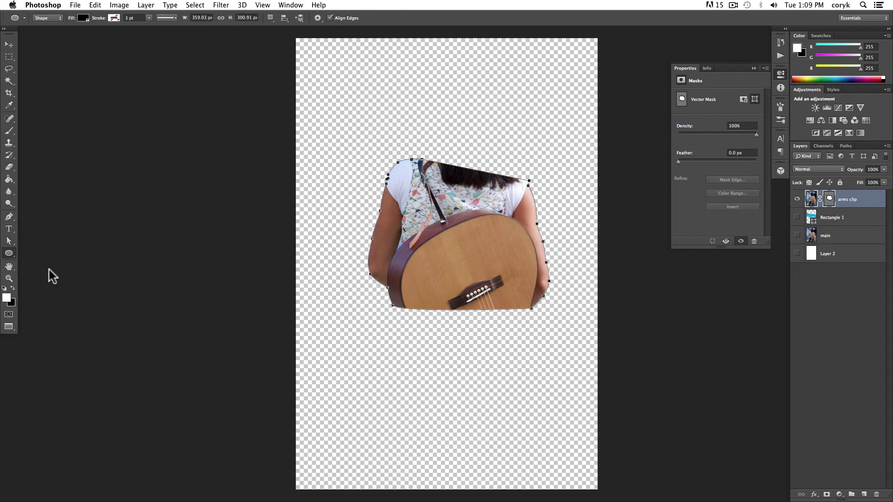
pyautogui.moveTo(473, 206); pyautogui.dragTo(589, 88)
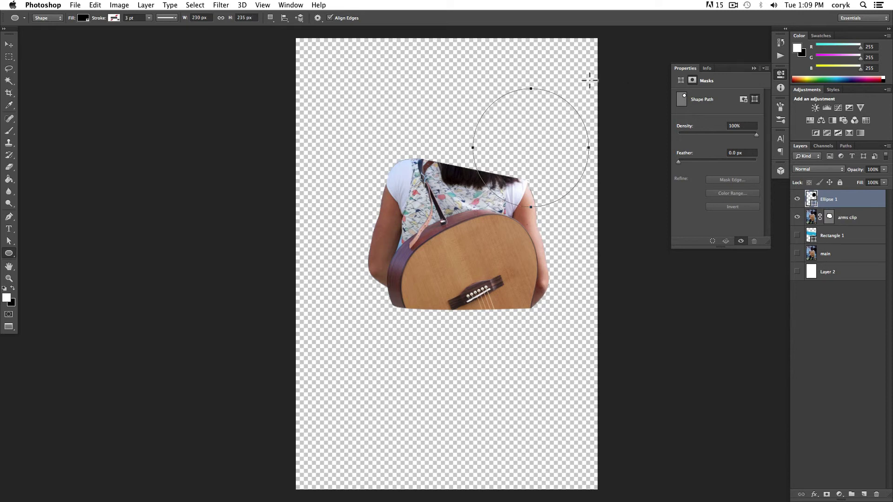
pyautogui.press('super+z')
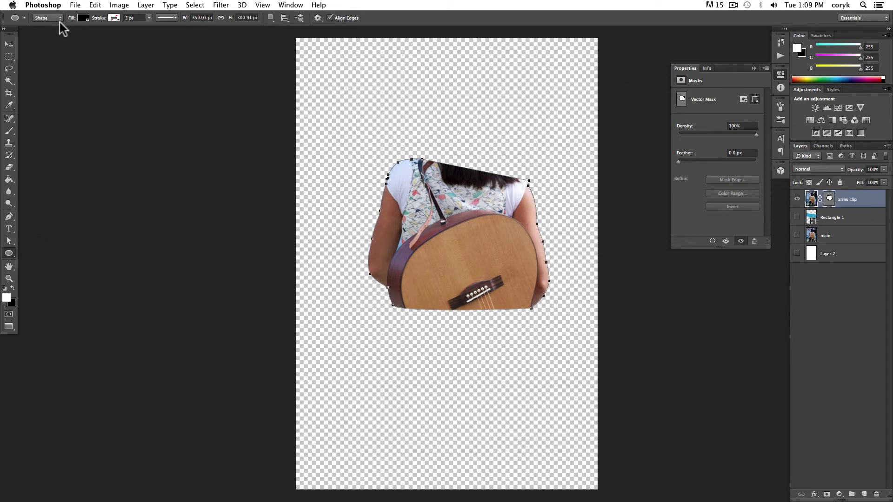
pyautogui.click(46, 24)
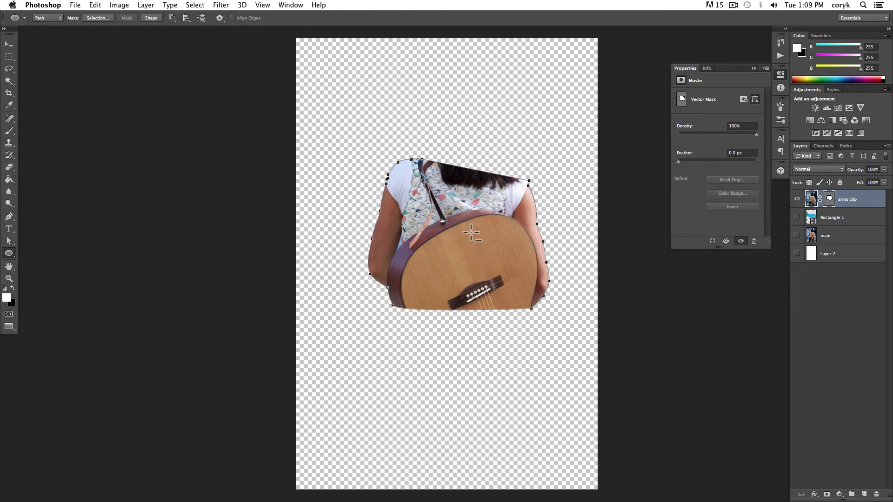
pyautogui.moveTo(474, 223); pyautogui.dragTo(581, 110)
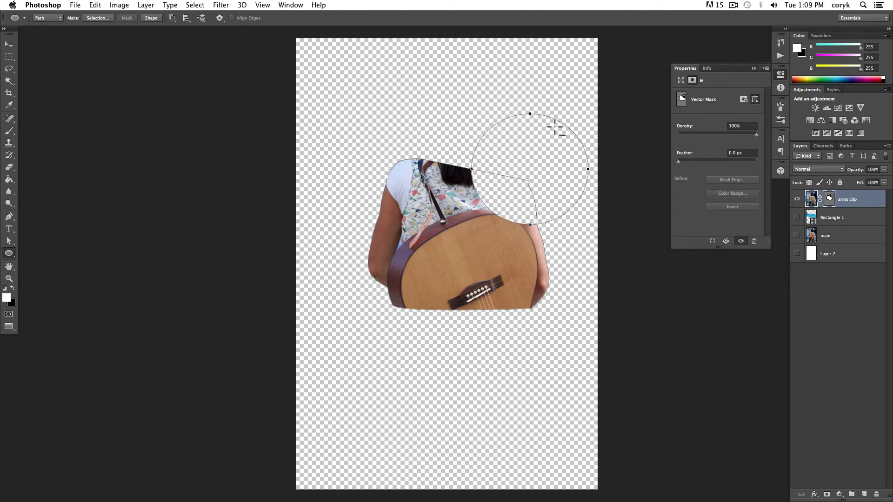
pyautogui.click(172, 18)
pyautogui.click(186, 30)
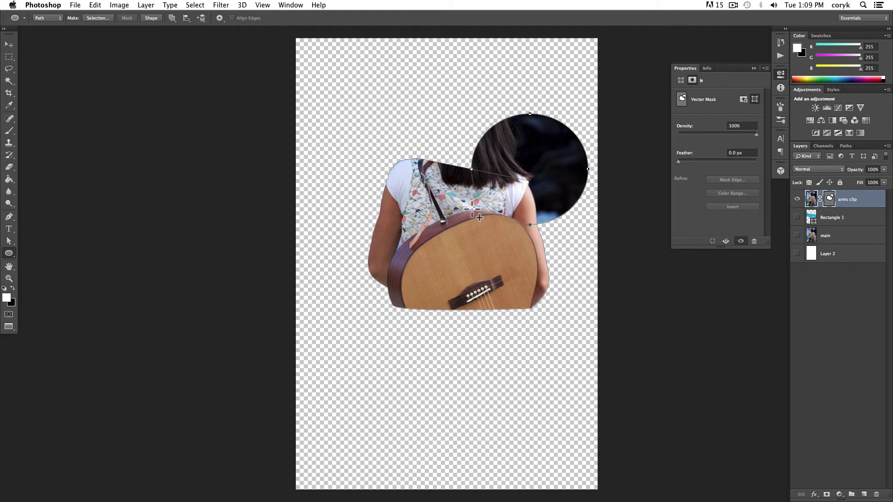
# - Try Merge Shape Components on the arms clip mask's body outline and ellipse, and undo the merge
pyautogui.press('a')
pyautogui.hotkey('shift', 'a')
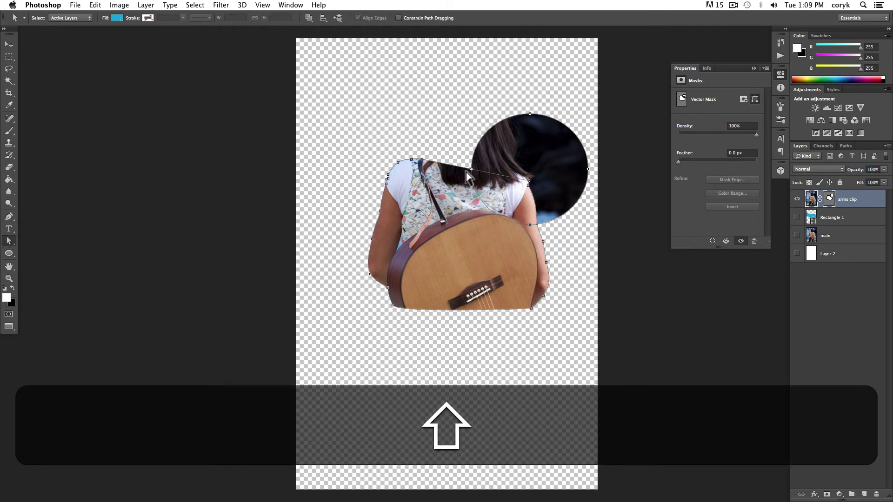
pyautogui.click(307, 18)
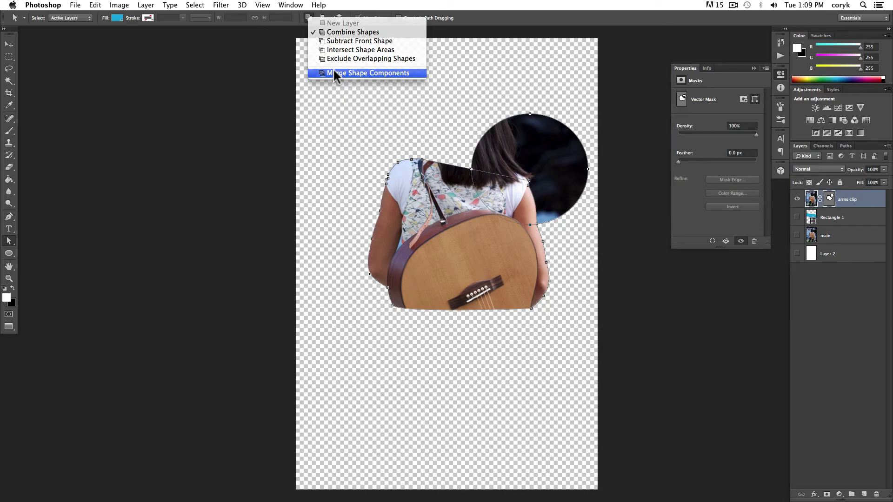
pyautogui.click(334, 74)
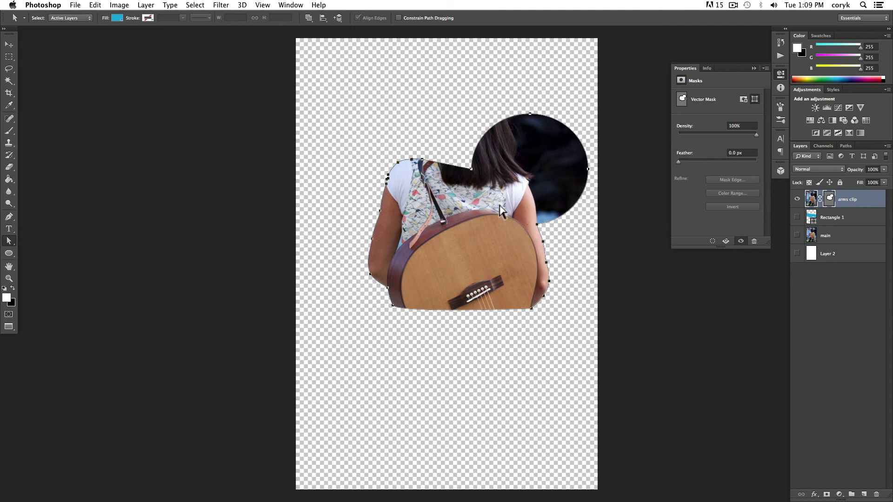
pyautogui.press('super+z')
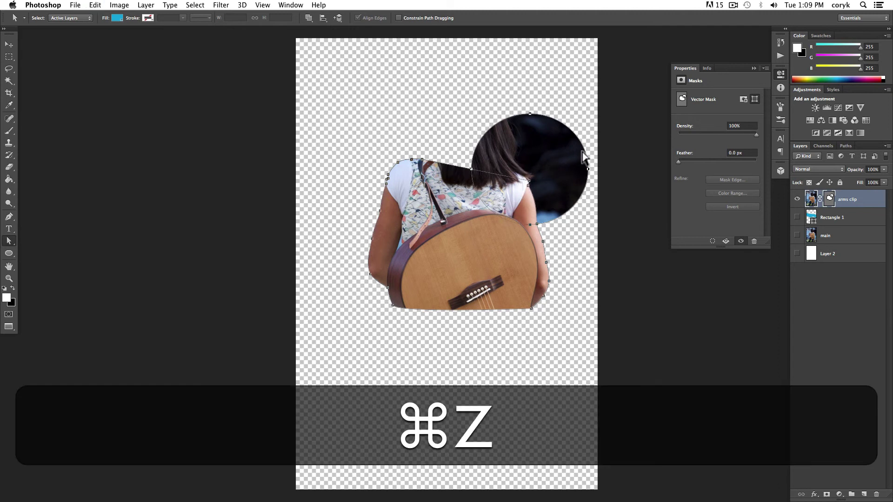
# - Select the whole ellipse path with the Path Selection tool and move it from the right shoulder down over the guitar's sound hole
pyautogui.click(578, 228)
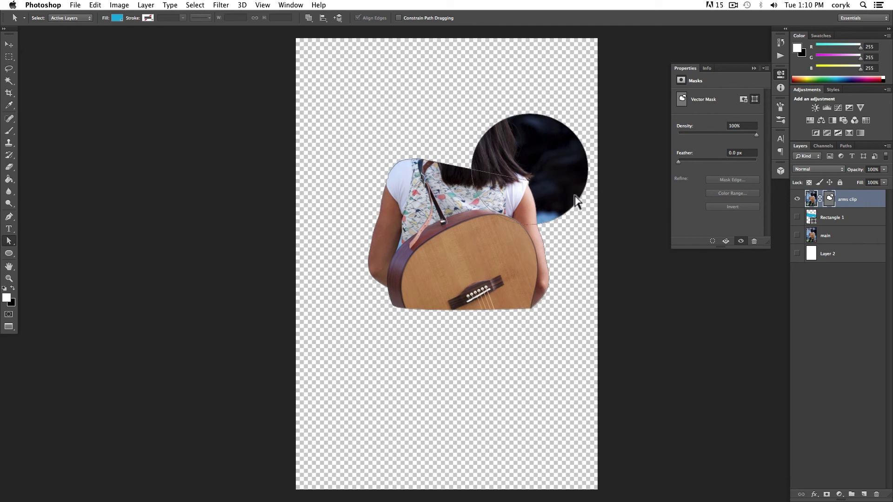
pyautogui.click(580, 199)
pyautogui.click(588, 170)
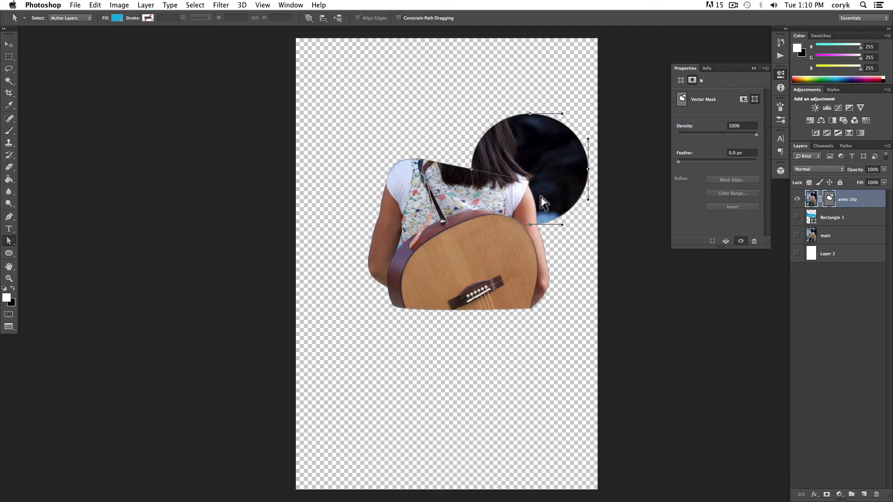
pyautogui.moveTo(9, 241); pyautogui.dragTo(40, 240)
pyautogui.click(604, 233)
pyautogui.moveTo(588, 173); pyautogui.dragTo(464, 181)
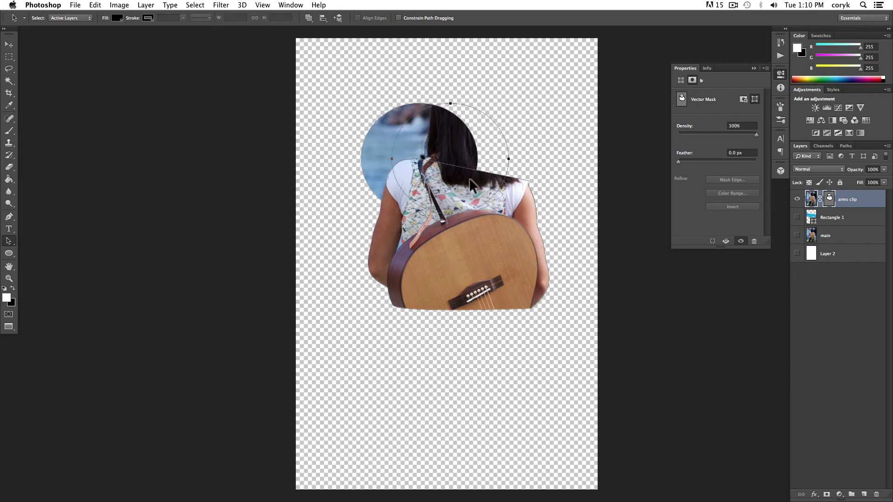
pyautogui.moveTo(482, 150); pyautogui.dragTo(481, 334)
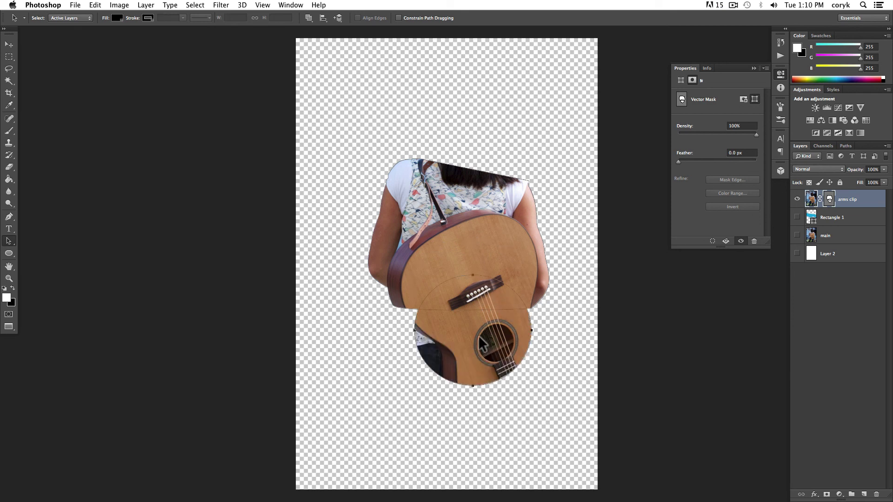